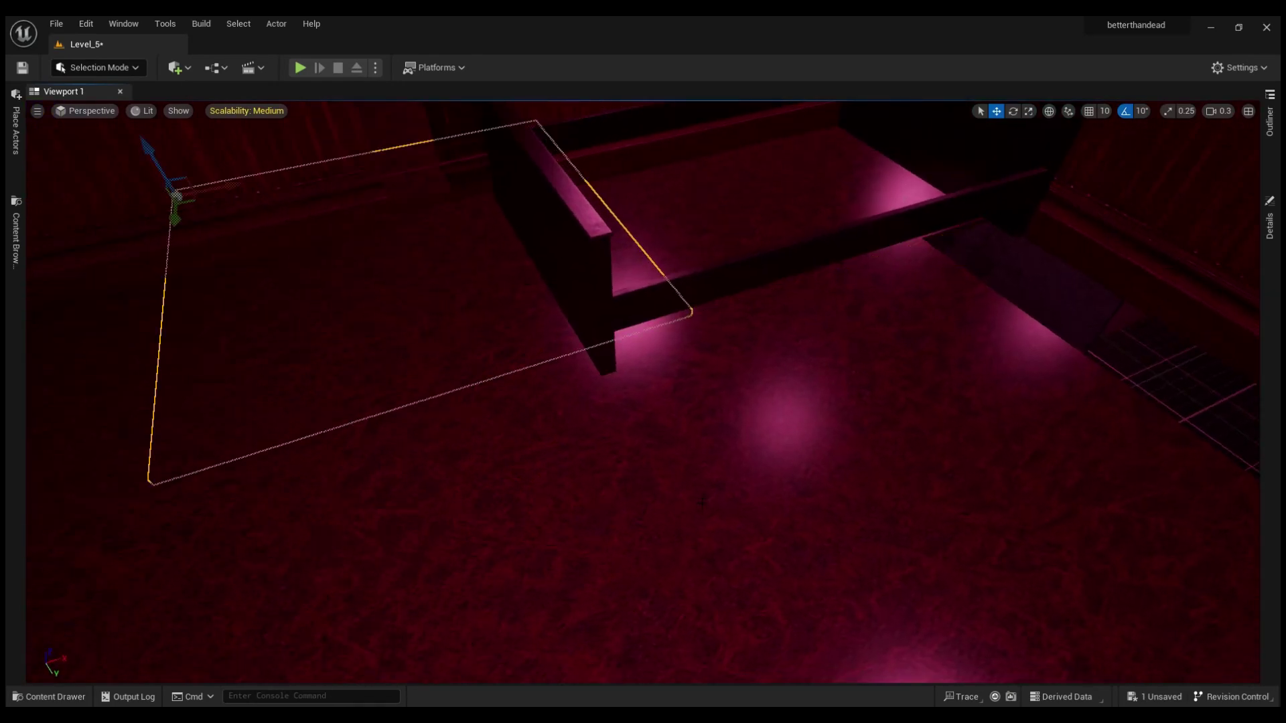
# Turn the cabinet 90° and place SM_Chair into the room
pyautogui.scroll(1, 643, 393)
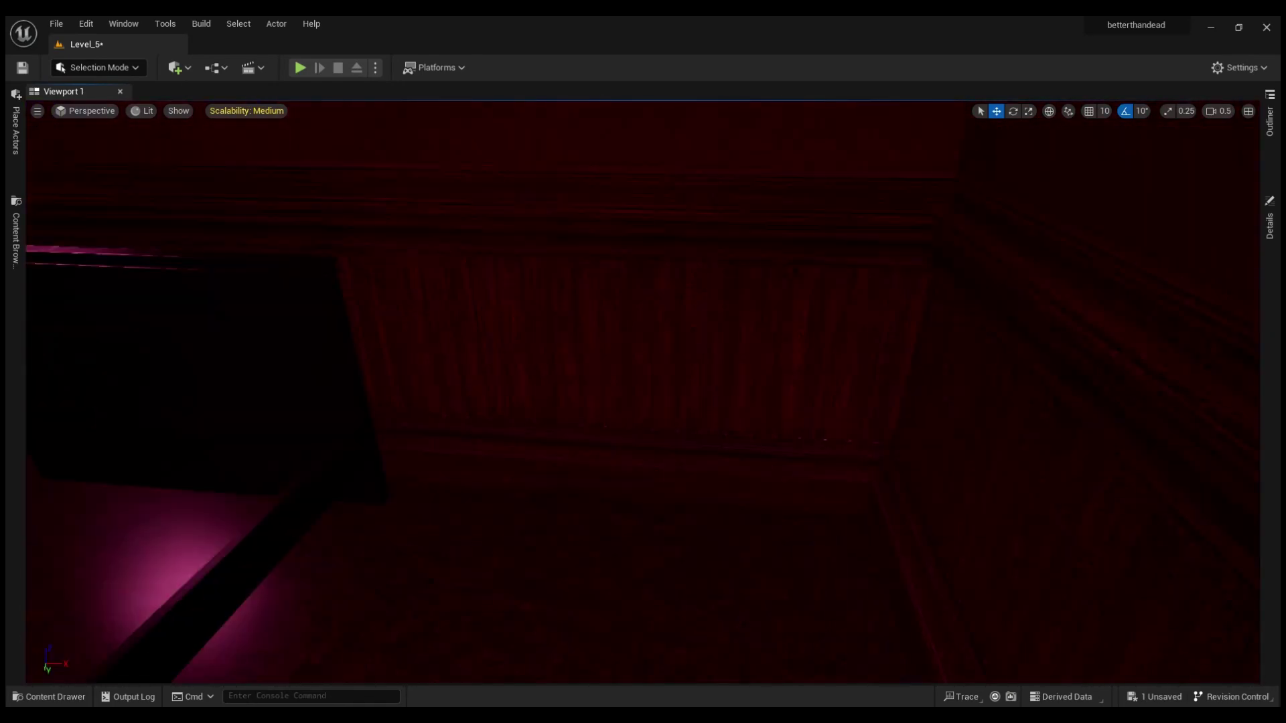
pyautogui.click(16, 238)
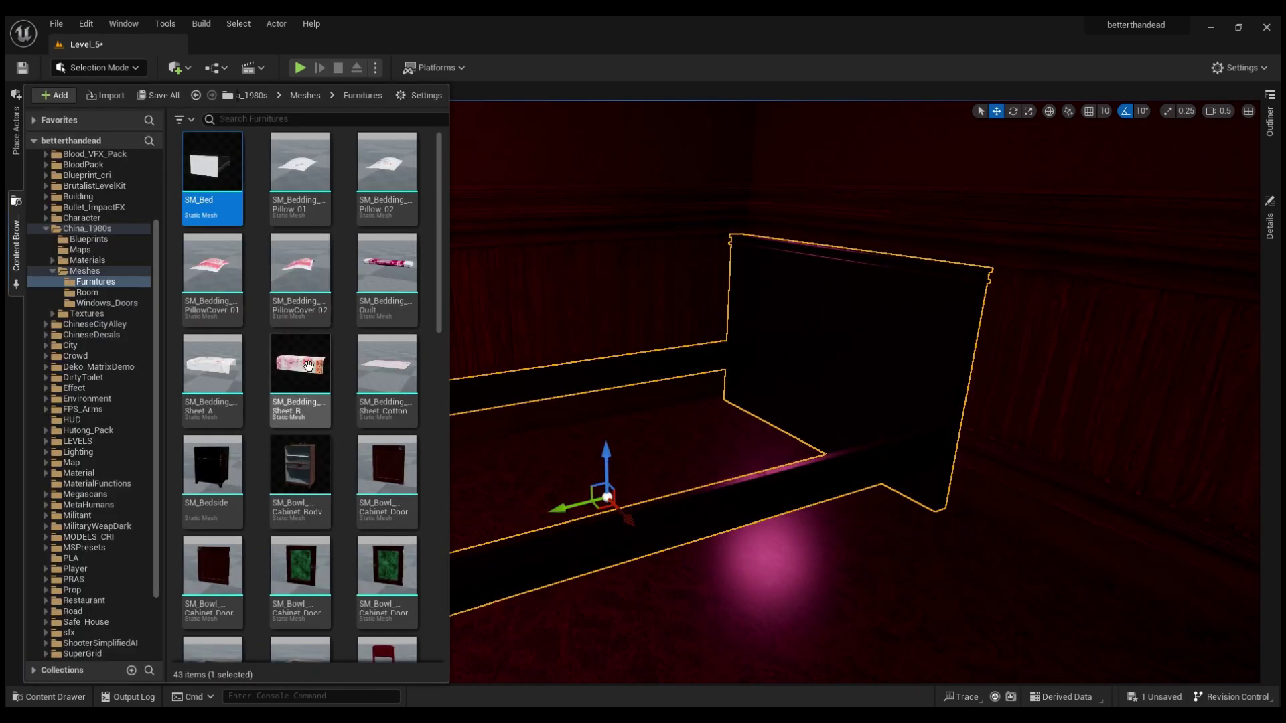
pyautogui.hotkey('ctrl', 'space')
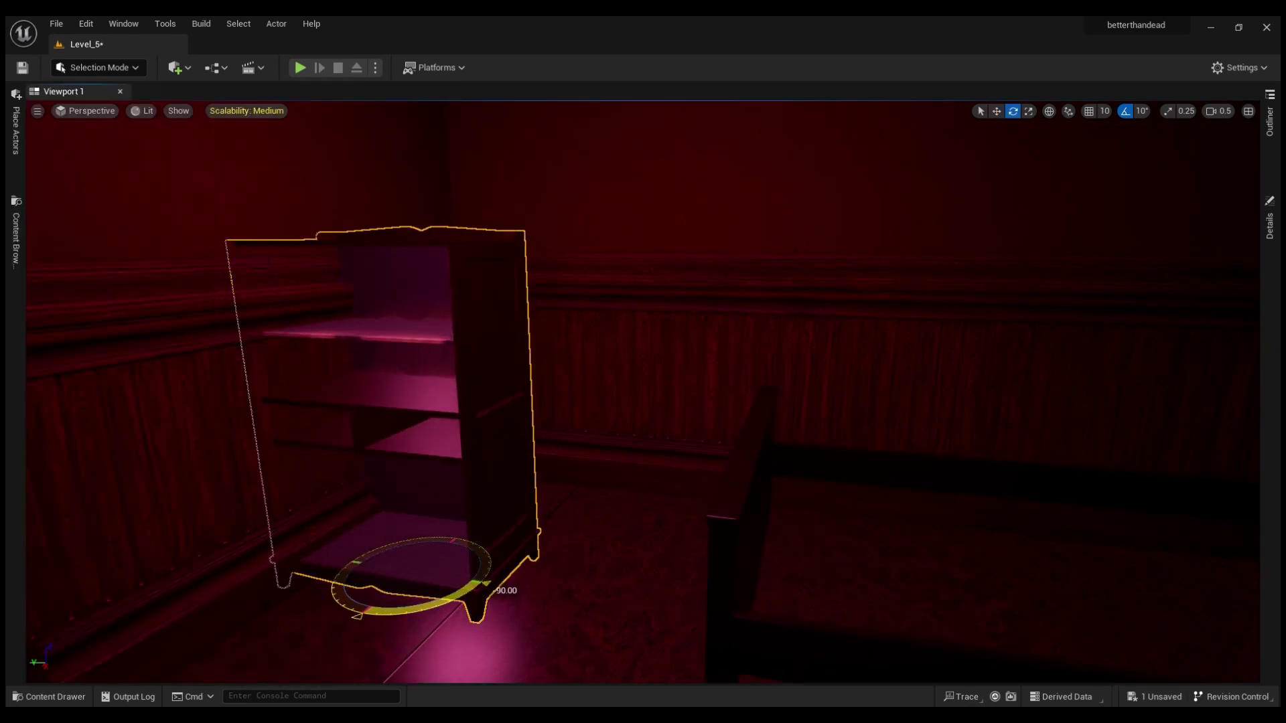
pyautogui.press('w')
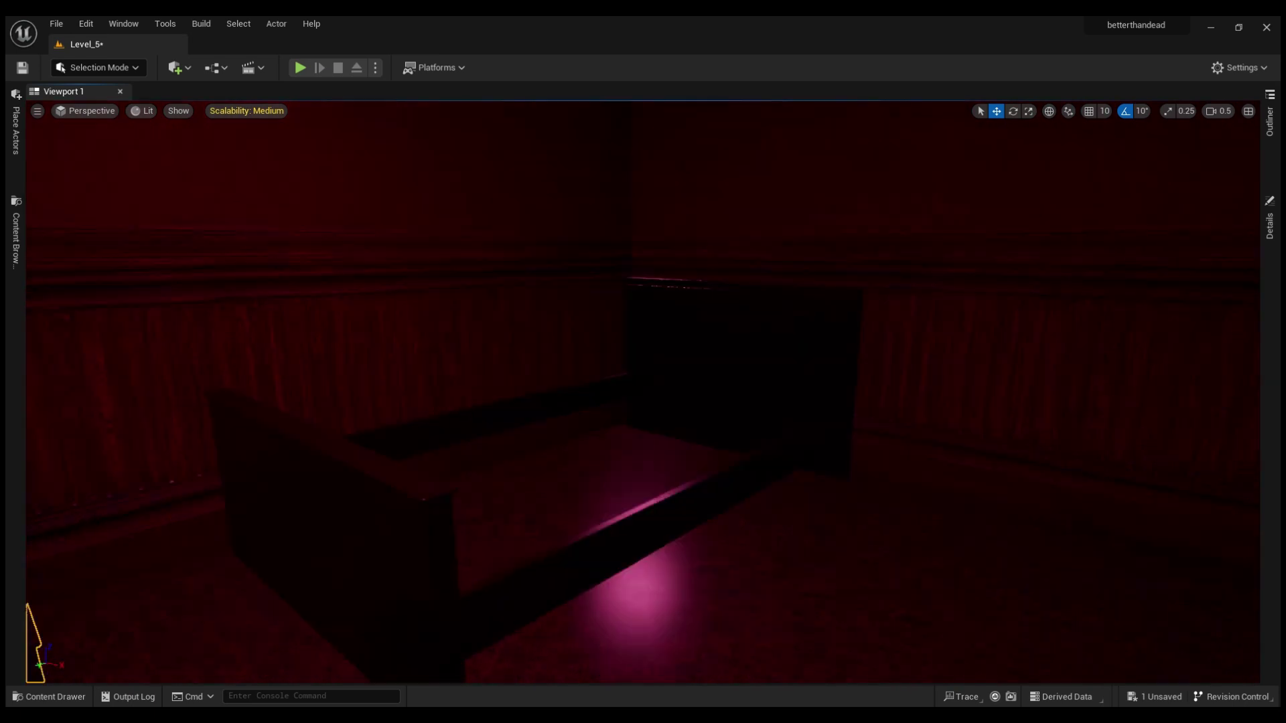
pyautogui.hotkey('ctrl', 'space')
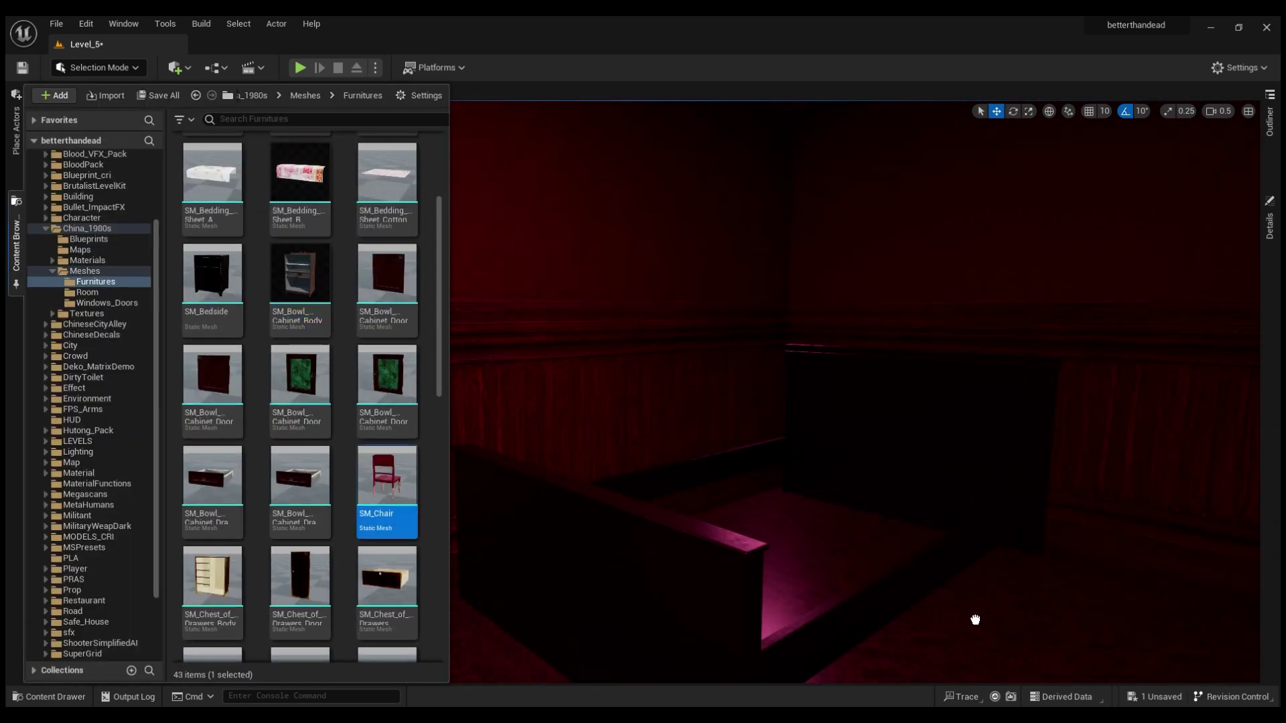
pyautogui.moveTo(975, 619); pyautogui.dragTo(976, 619)
# Rotate the loose drawer and slide it into the cabinet opening
pyautogui.click(381, 494)
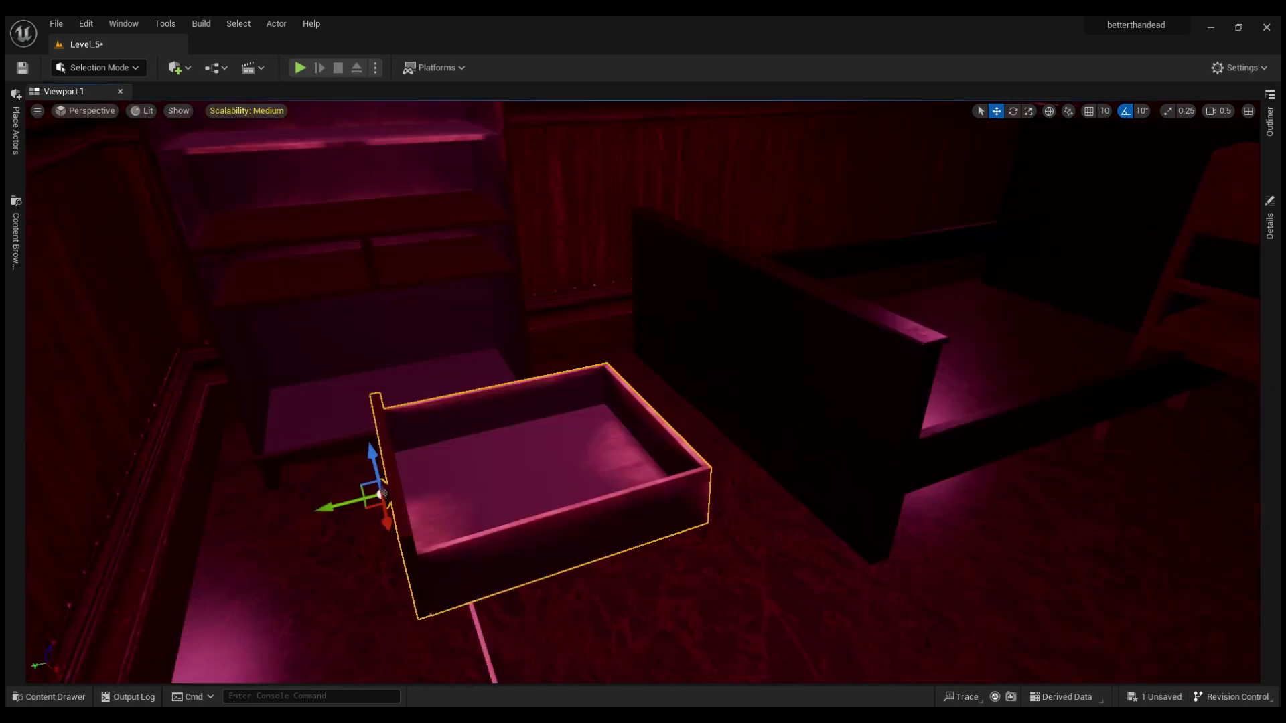
pyautogui.moveTo(382, 495); pyautogui.dragTo(382, 494, button='right')
pyautogui.press('e')
pyautogui.moveTo(669, 473); pyautogui.dragTo(683, 482)
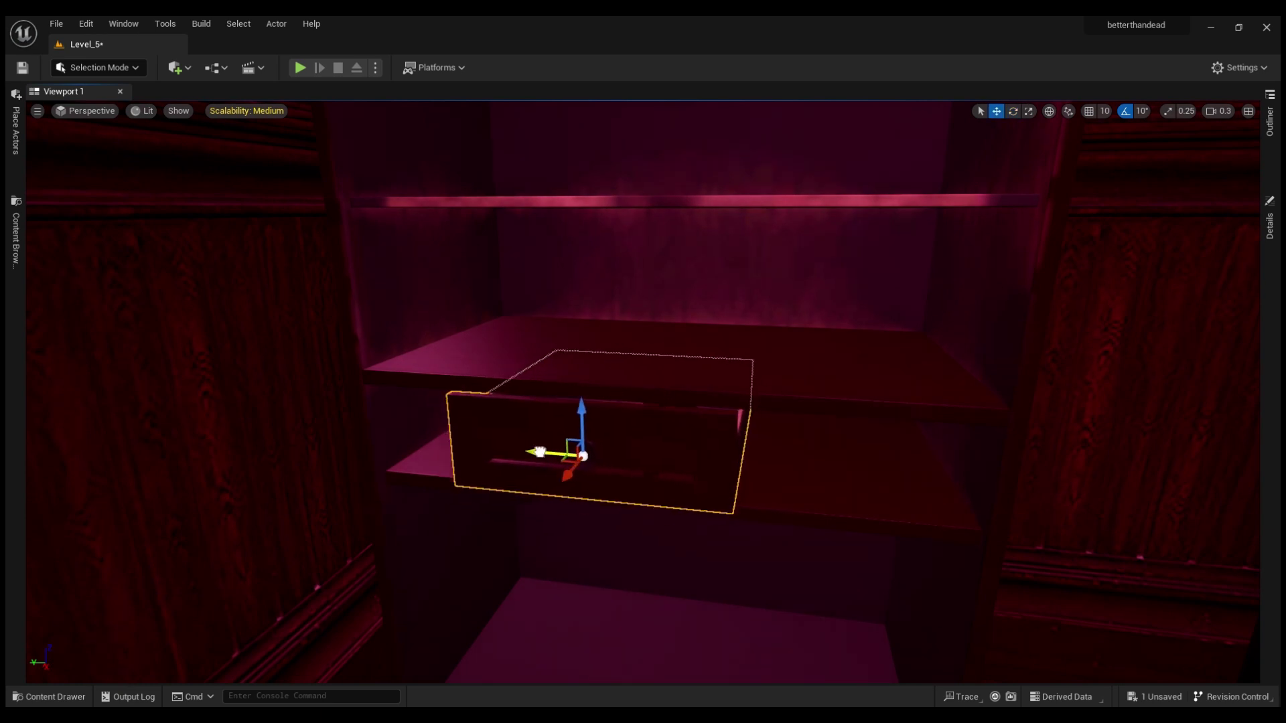
pyautogui.moveTo(226, 393); pyautogui.dragTo(226, 393, button='right')
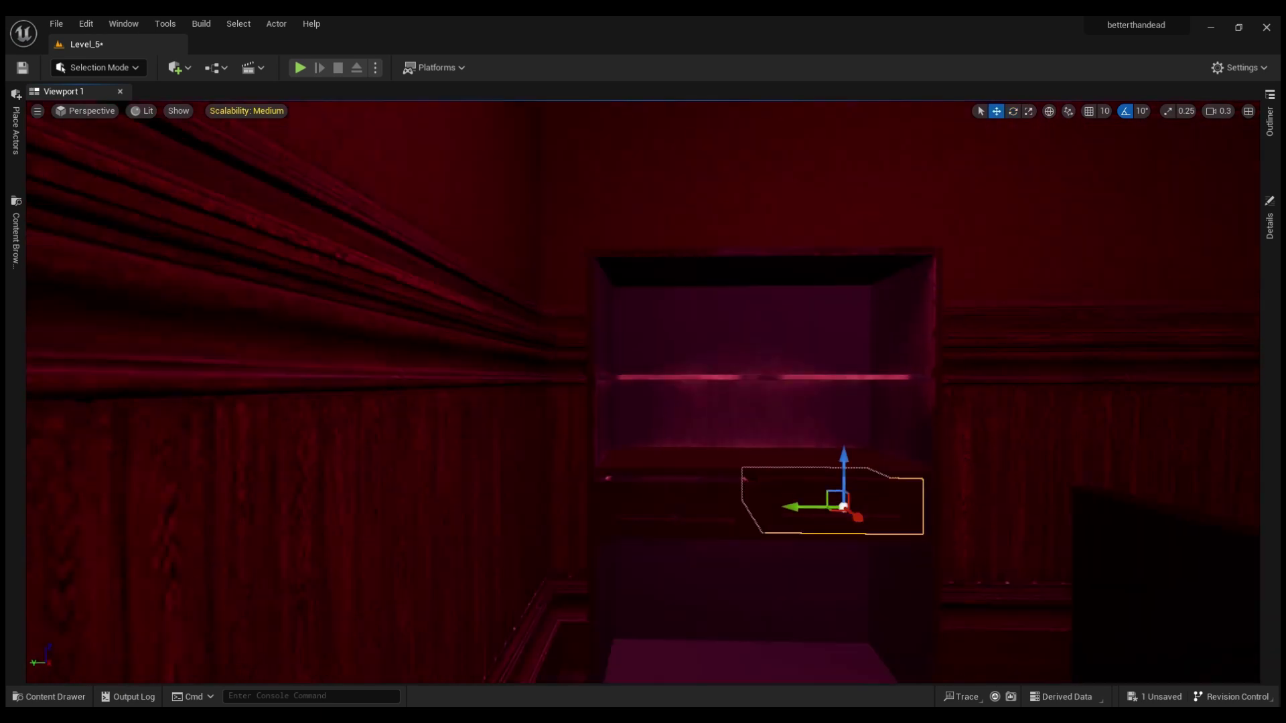
# Place SM_Bedding_Pillow_01 on the cabinet's bottom shelf
pyautogui.hotkey('ctrl', 'space')
pyautogui.scroll(3, 354, 416)
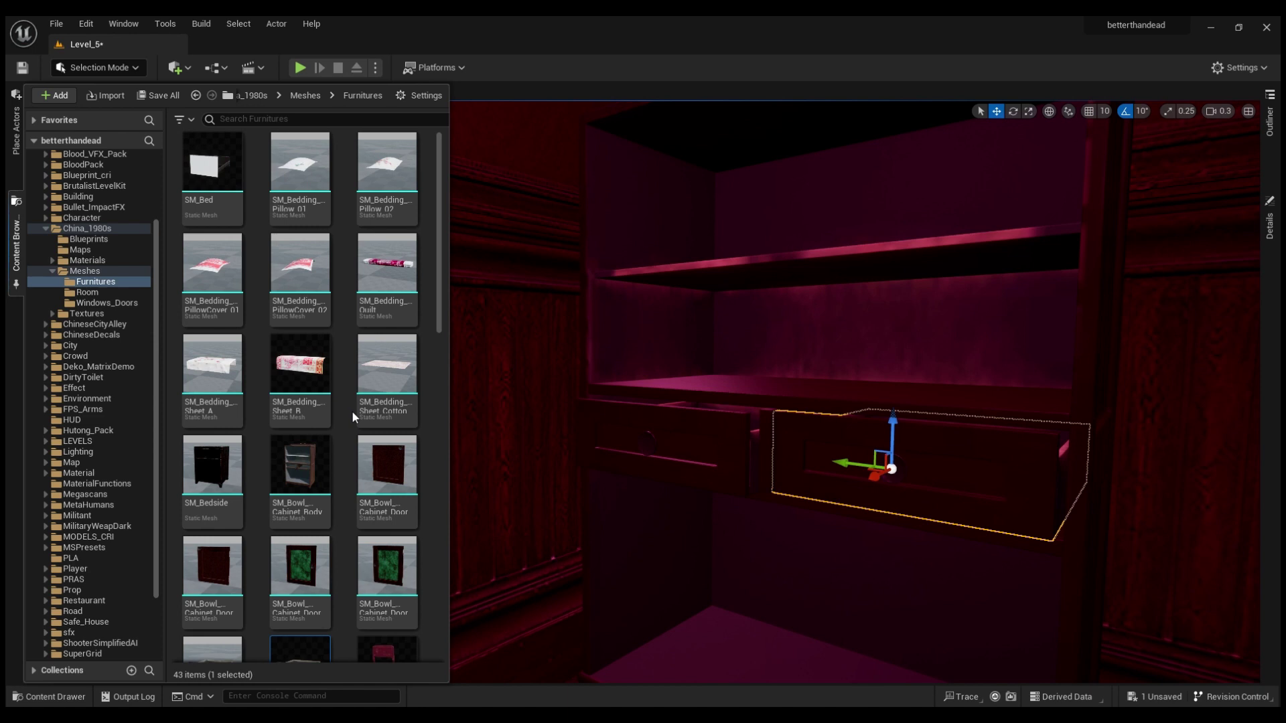
pyautogui.moveTo(318, 189); pyautogui.dragTo(435, 523)
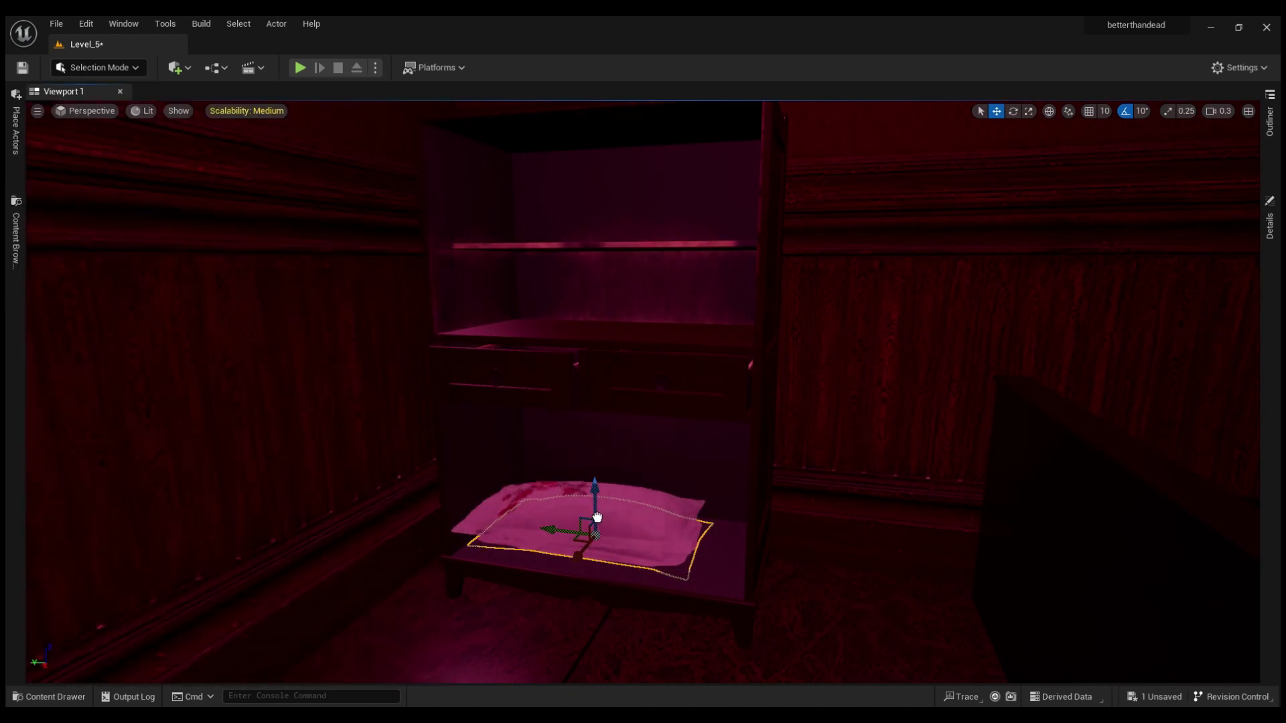
# Add a red pillow cover and another bedding piece beside the cabinet
pyautogui.click(12, 221)
pyautogui.moveTo(295, 264); pyautogui.dragTo(549, 497)
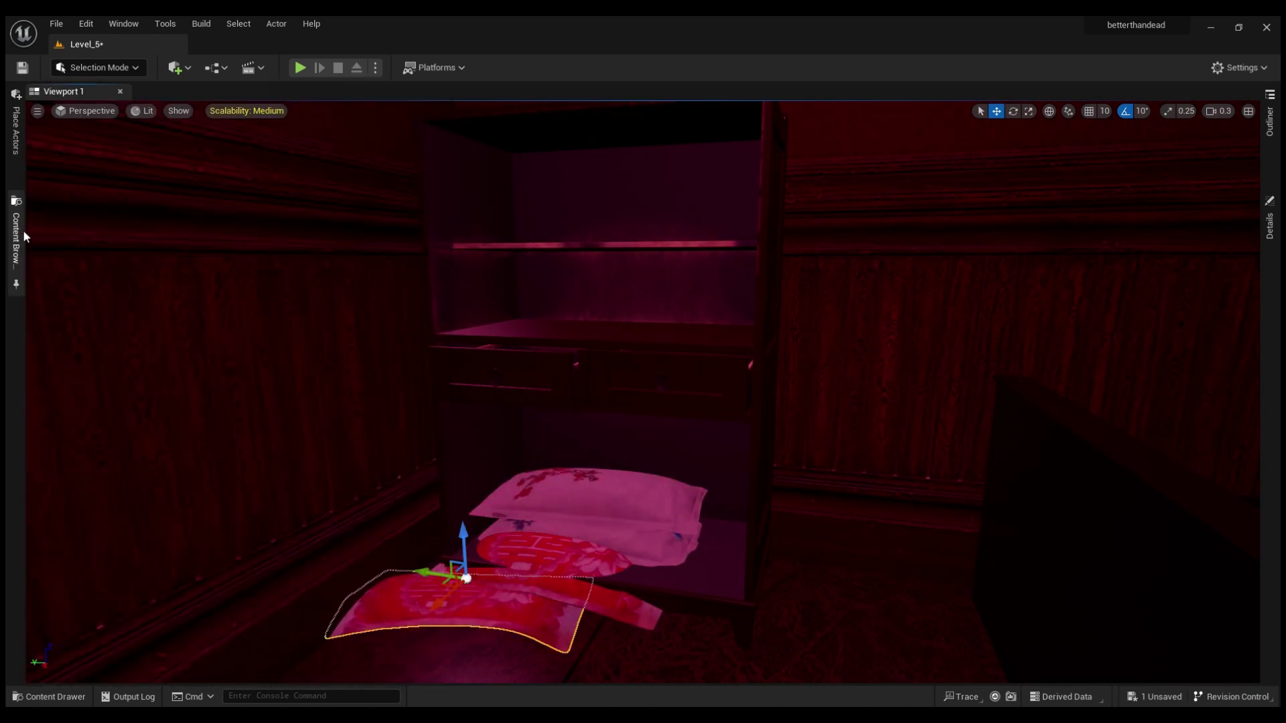
pyautogui.click(16, 235)
pyautogui.moveTo(390, 291); pyautogui.dragTo(574, 383)
pyautogui.moveTo(574, 383); pyautogui.dragTo(224, 680, button='right')
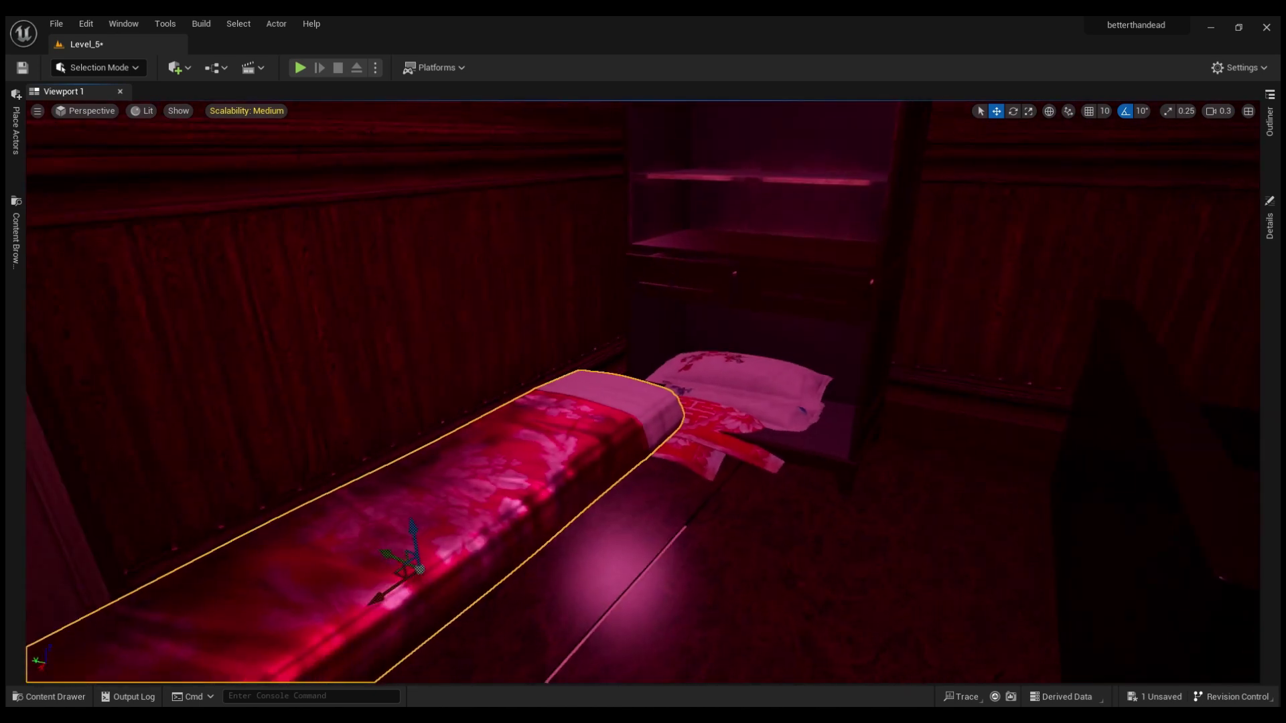
pyautogui.moveTo(429, 393); pyautogui.dragTo(335, 375, button='right')
# Add the rolled SM_Bedding_Quilt and turn the chair -110° to face the bed
pyautogui.click(16, 236)
pyautogui.moveTo(296, 393); pyautogui.dragTo(532, 462)
pyautogui.moveTo(532, 462)
pyautogui.mouseDown(button='right')
pyautogui.moveTo(401, 334)
pyautogui.moveTo(430, 484)
pyautogui.mouseUp(button='right')
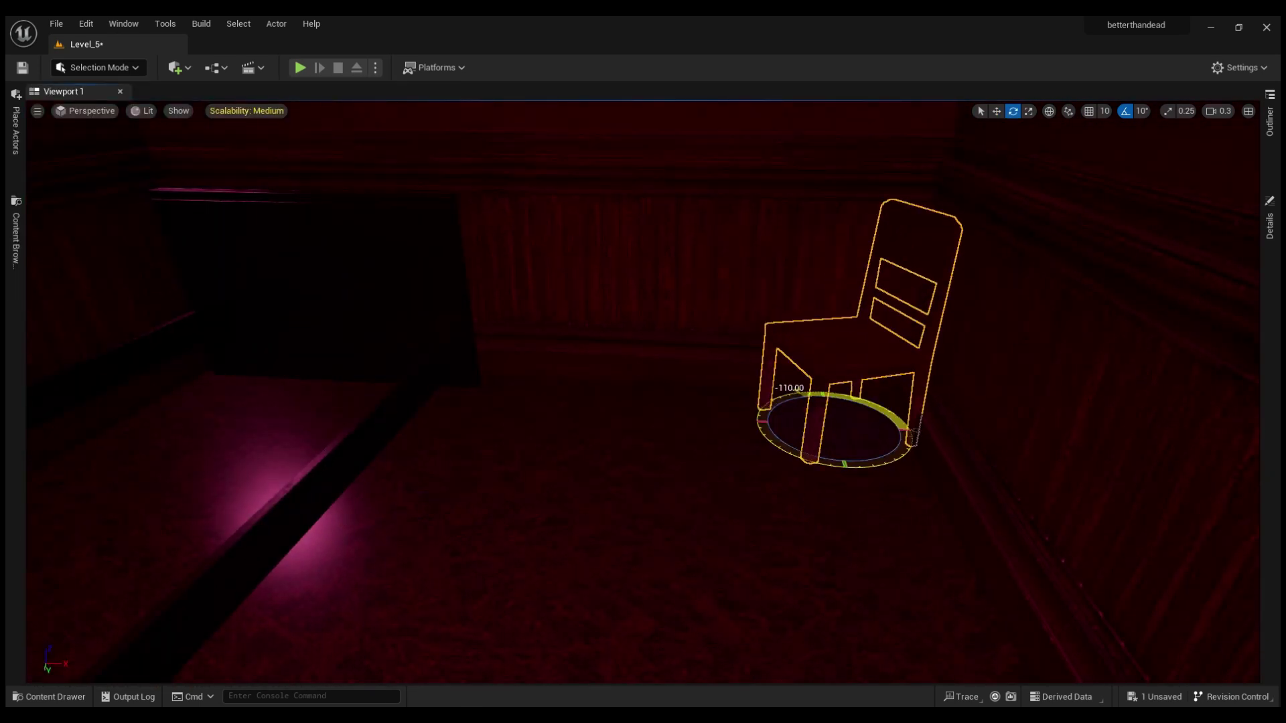
pyautogui.moveTo(837, 402)
pyautogui.mouseDown(button='right')
pyautogui.moveTo(433, 527)
pyautogui.moveTo(469, 509)
pyautogui.mouseUp(button='right')
# Rotate SM_Bedding_Quilt -90° and move it onto the bed frame
pyautogui.click(433, 526)
pyautogui.press('w')
pyautogui.click(1269, 121)
pyautogui.moveTo(673, 454); pyautogui.dragTo(603, 482, button='right')
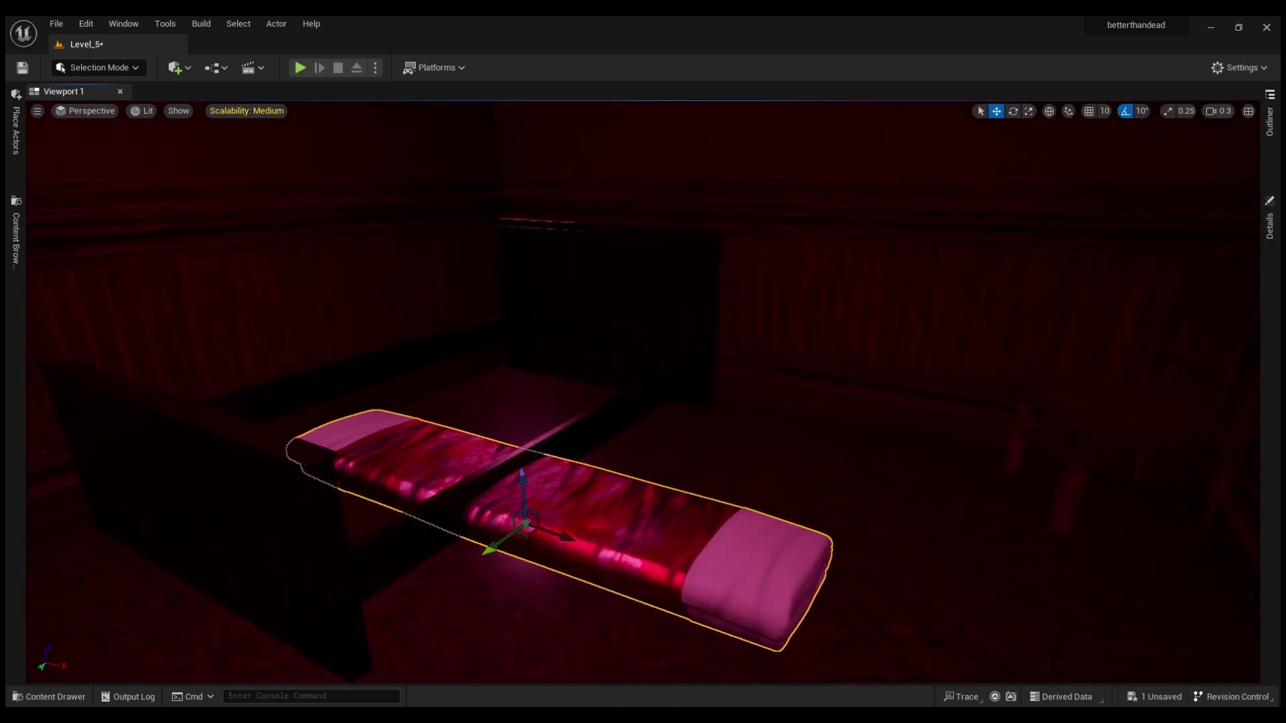
pyautogui.press('e')
pyautogui.moveTo(577, 525); pyautogui.dragTo(643, 488)
pyautogui.moveTo(640, 480); pyautogui.dragTo(603, 509, button='right')
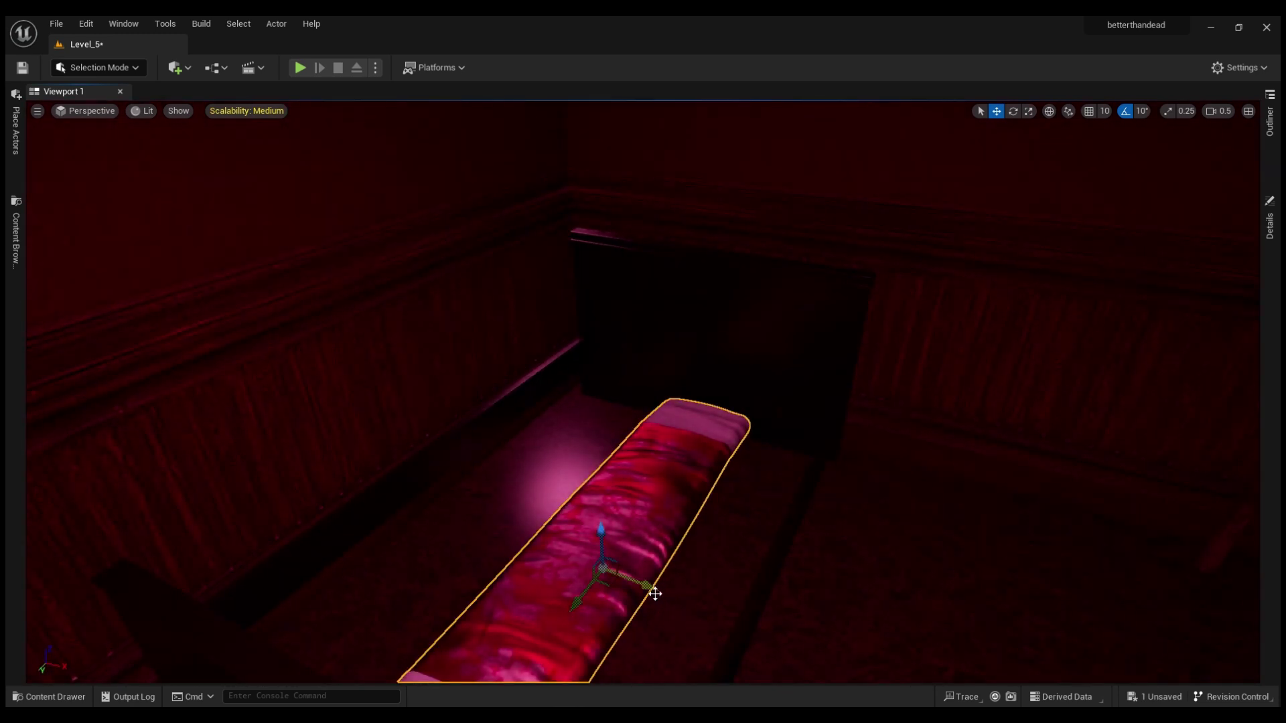
pyautogui.moveTo(655, 593); pyautogui.dragTo(590, 575, button='right')
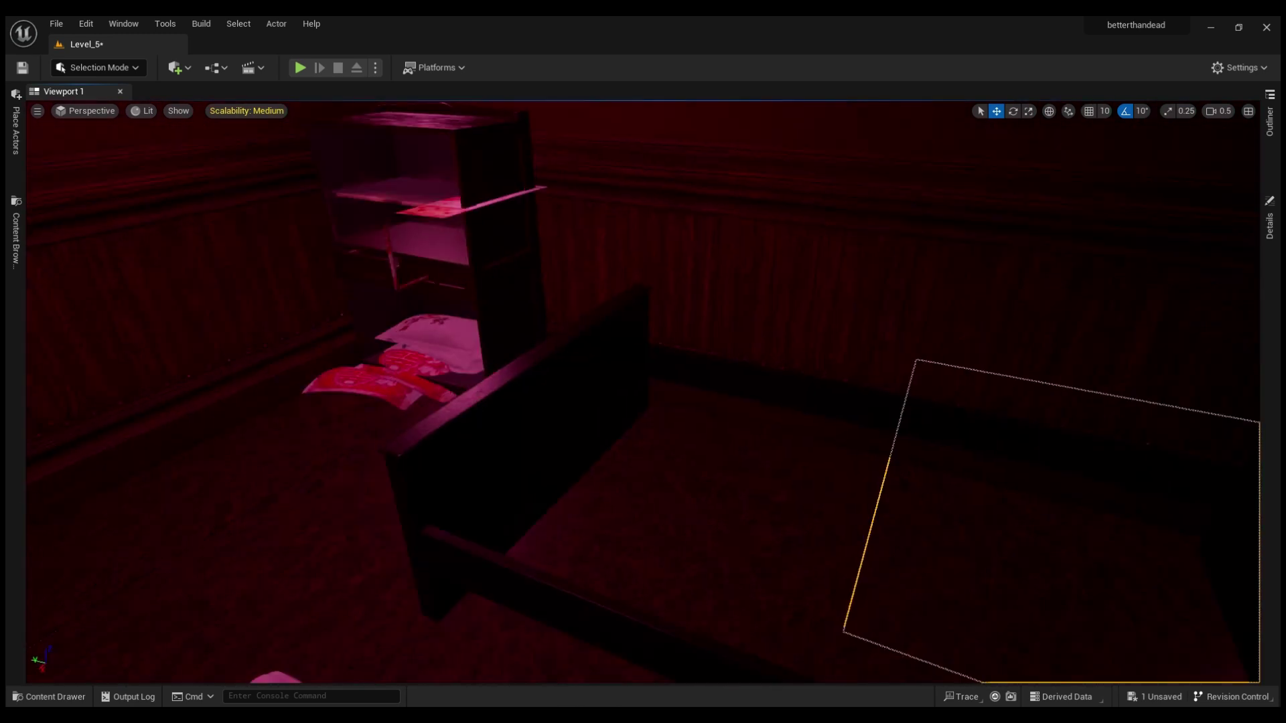
# Place a box block on the bed and scale its Z down to mattress height
pyautogui.click(15, 131)
pyautogui.moveTo(87, 221); pyautogui.dragTo(835, 574)
pyautogui.press('f')
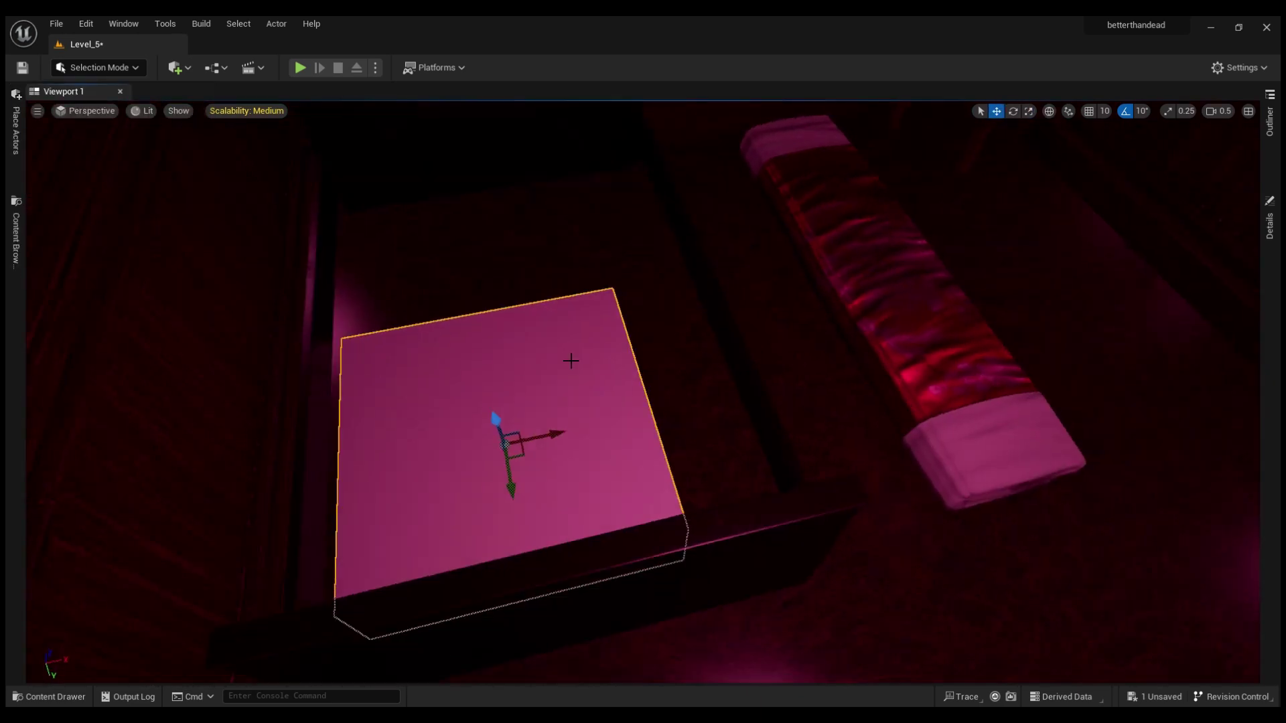
pyautogui.moveTo(503, 485); pyautogui.dragTo(527, 378)
pyautogui.moveTo(553, 335)
pyautogui.keyDown('alt'); pyautogui.mouseDown()
pyautogui.moveTo(566, 368)
pyautogui.moveTo(429, 388)
pyautogui.mouseUp(); pyautogui.keyUp('alt')
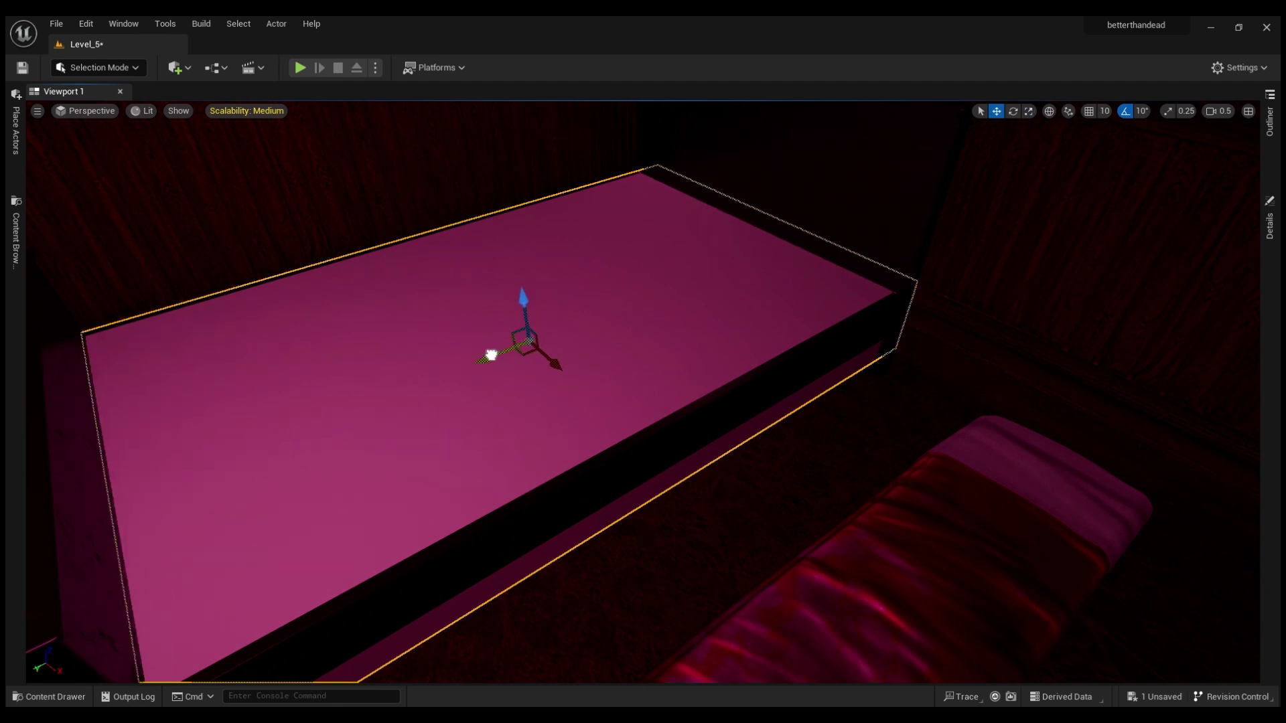
pyautogui.press('r')
pyautogui.moveTo(524, 302); pyautogui.dragTo(524, 328)
pyautogui.moveTo(524, 292); pyautogui.dragTo(469, 314, button='right')
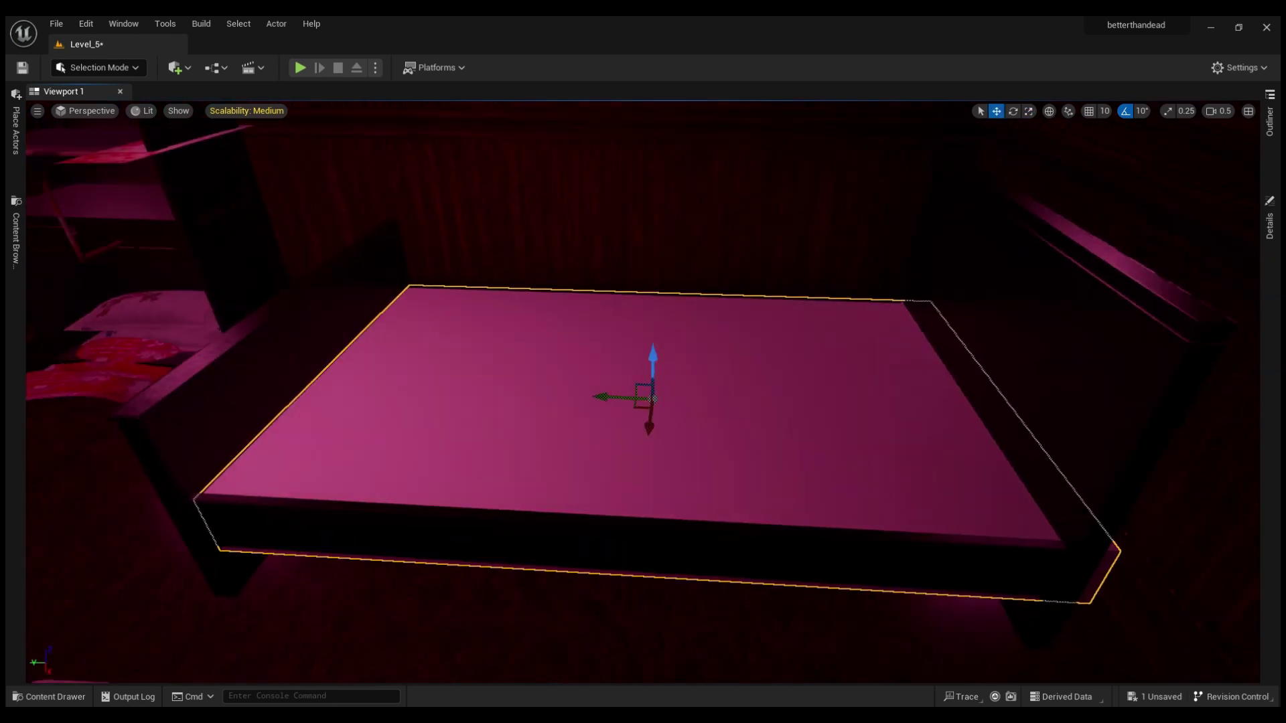
pyautogui.moveTo(1177, 449); pyautogui.dragTo(798, 397, button='right')
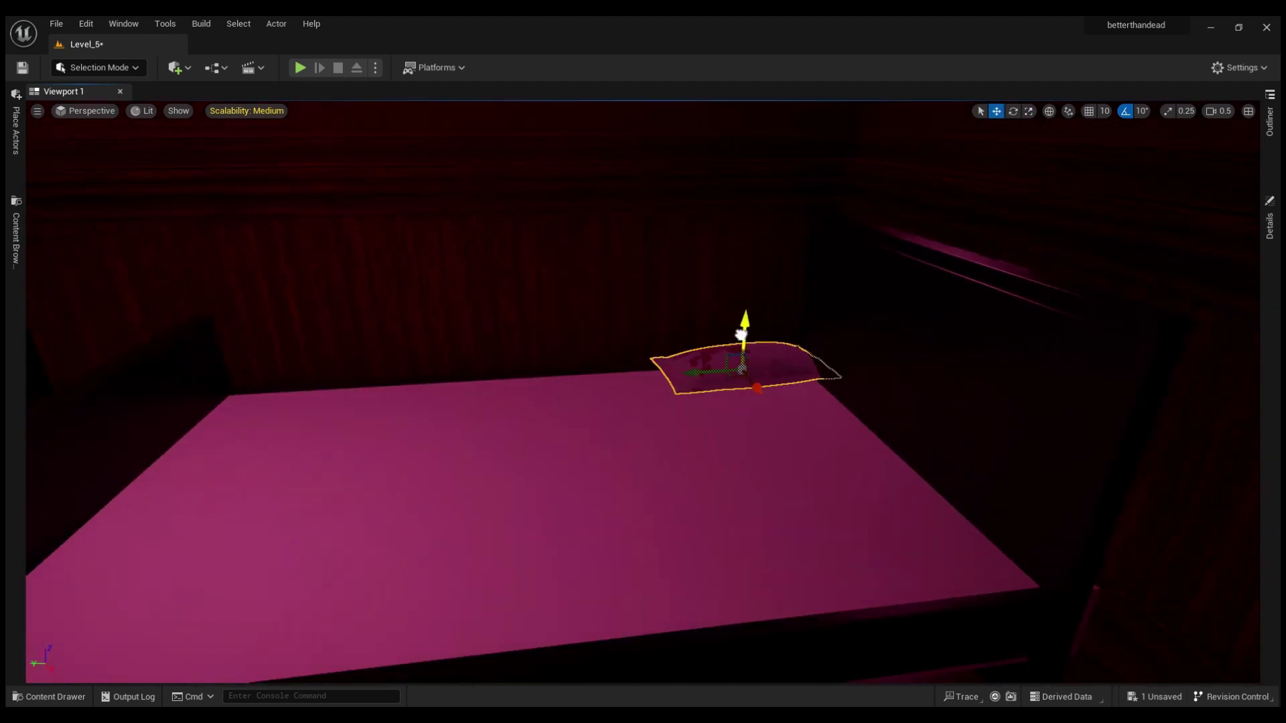
# Rotate the pillows to lie flat and slide them to the mattress head
pyautogui.moveTo(741, 335); pyautogui.dragTo(469, 524, button='right')
pyautogui.moveTo(602, 495); pyautogui.dragTo(601, 495, button='right')
pyautogui.moveTo(666, 365); pyautogui.dragTo(626, 362)
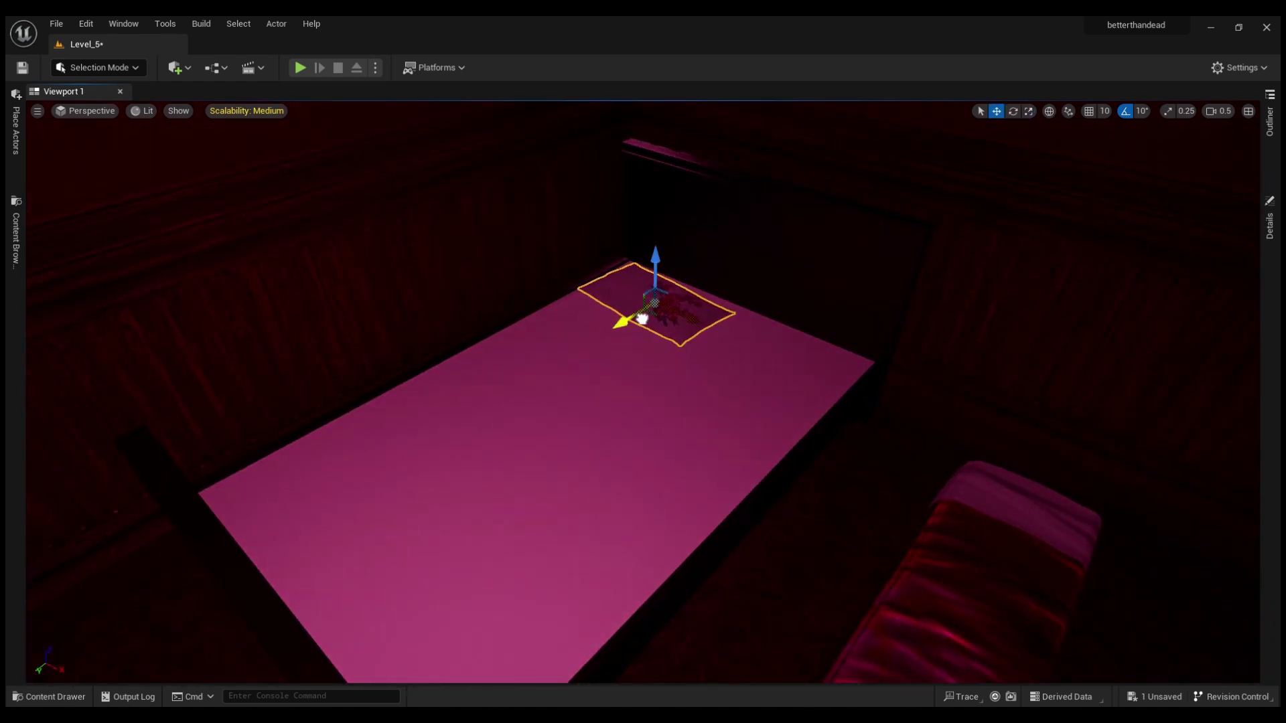
pyautogui.moveTo(641, 320); pyautogui.dragTo(771, 360)
pyautogui.moveTo(804, 394)
pyautogui.mouseDown(button='right')
pyautogui.moveTo(929, 505)
pyautogui.moveTo(533, 436)
pyautogui.moveTo(436, 359)
pyautogui.mouseUp(button='right')
pyautogui.press('w')
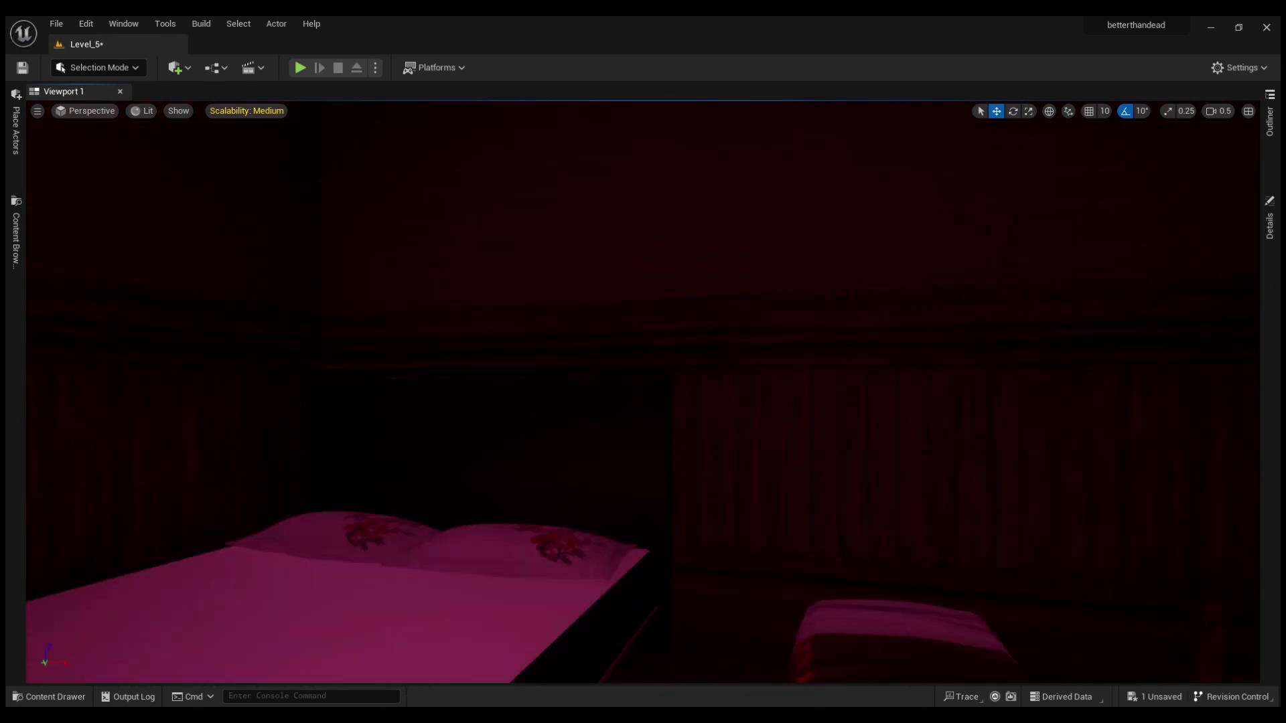
# Lift the pillow onto the mattress, then delete the long quilt
pyautogui.moveTo(722, 391); pyautogui.dragTo(714, 386)
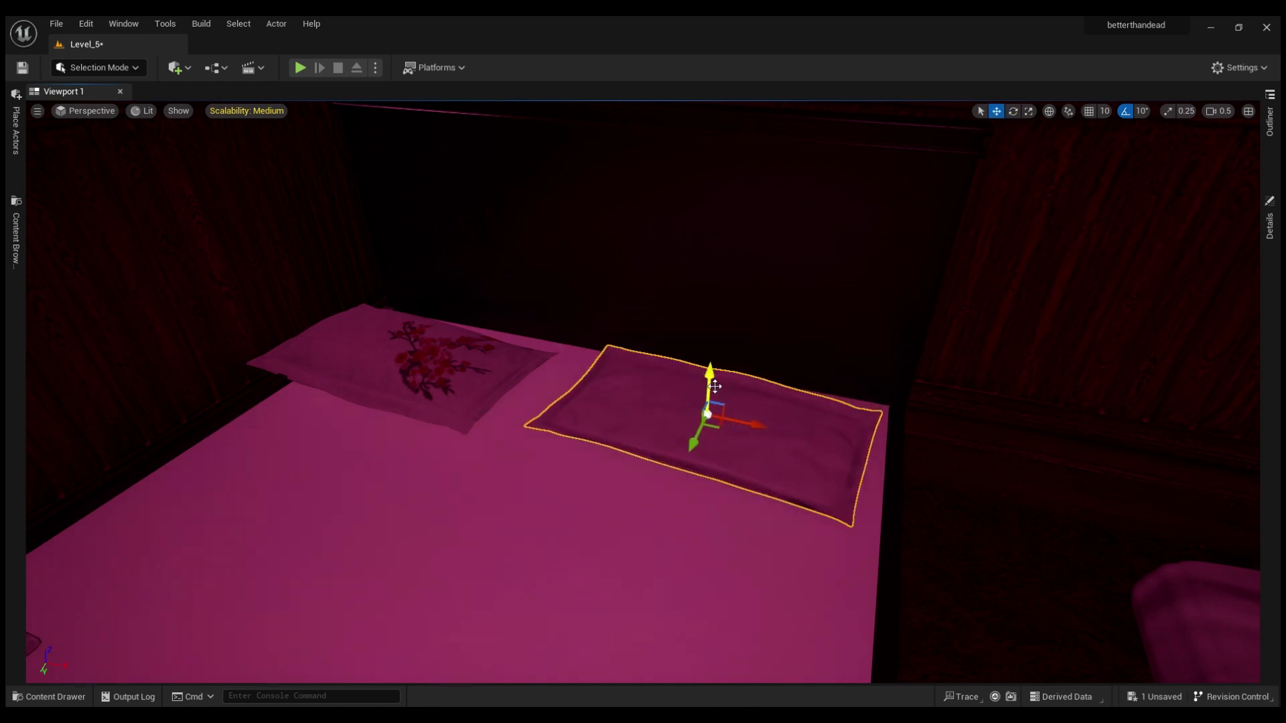
pyautogui.moveTo(710, 428)
pyautogui.mouseDown(button='right')
pyautogui.moveTo(743, 509)
pyautogui.moveTo(444, 354)
pyautogui.mouseUp(button='right')
pyautogui.click(746, 517)
pyautogui.press('w')
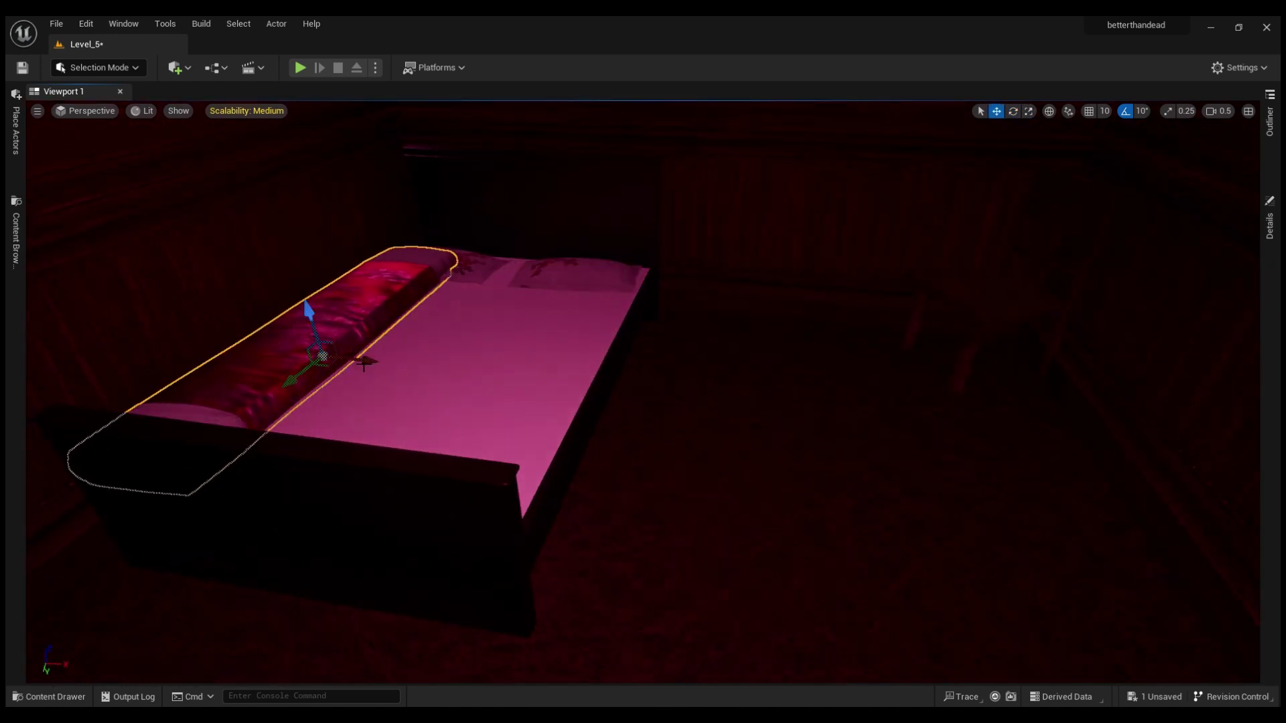
pyautogui.press('Delete')
# Browse the asset library, then undo the deletion to restore the quilt
pyautogui.hotkey('ctrl', 'space')
pyautogui.scroll(-2, 416, 347)
pyautogui.scroll(-5, 416, 347)
pyautogui.hotkey('ctrl', 'space')
pyautogui.hotkey('ctrl', 'z')
pyautogui.hotkey('ctrl', 'space')
pyautogui.hotkey('ctrl', 'space')
# Fly back to the bed and select the patterned blanket at its foot
pyautogui.moveTo(710, 589); pyautogui.dragTo(642, 590, button='right')
pyautogui.moveTo(528, 472); pyautogui.dragTo(529, 471, button='right')
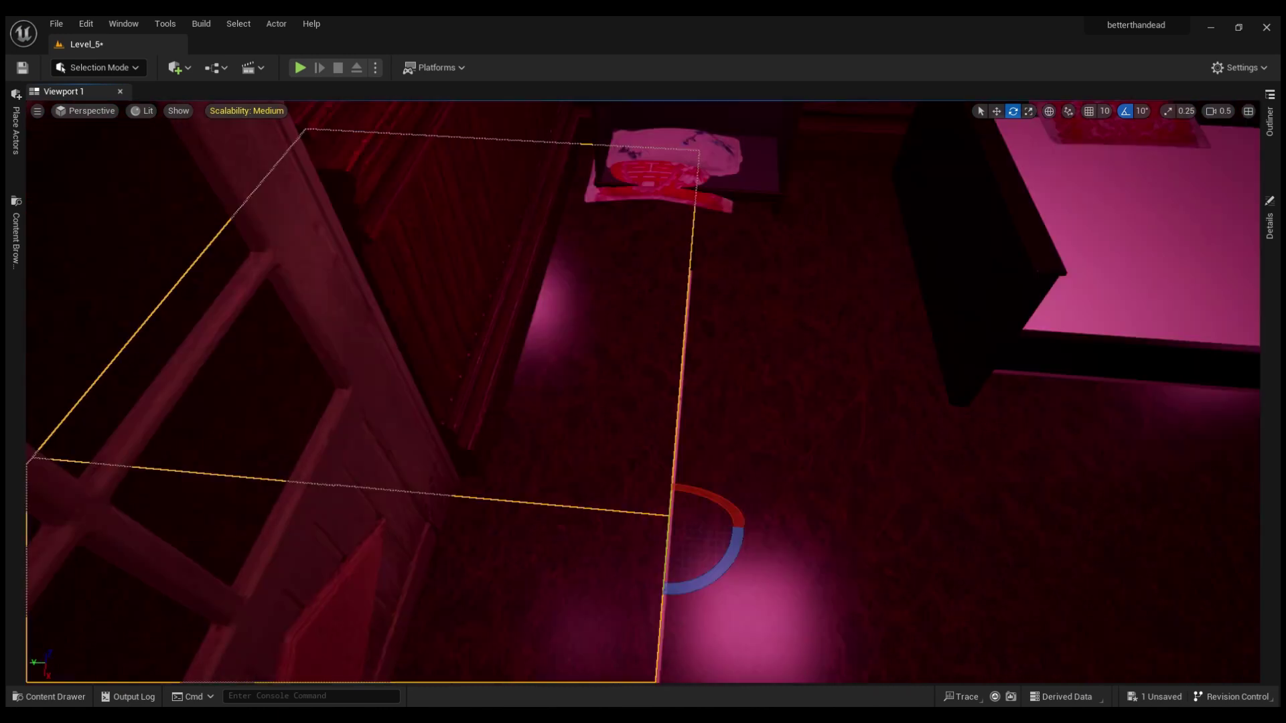
pyautogui.press('w')
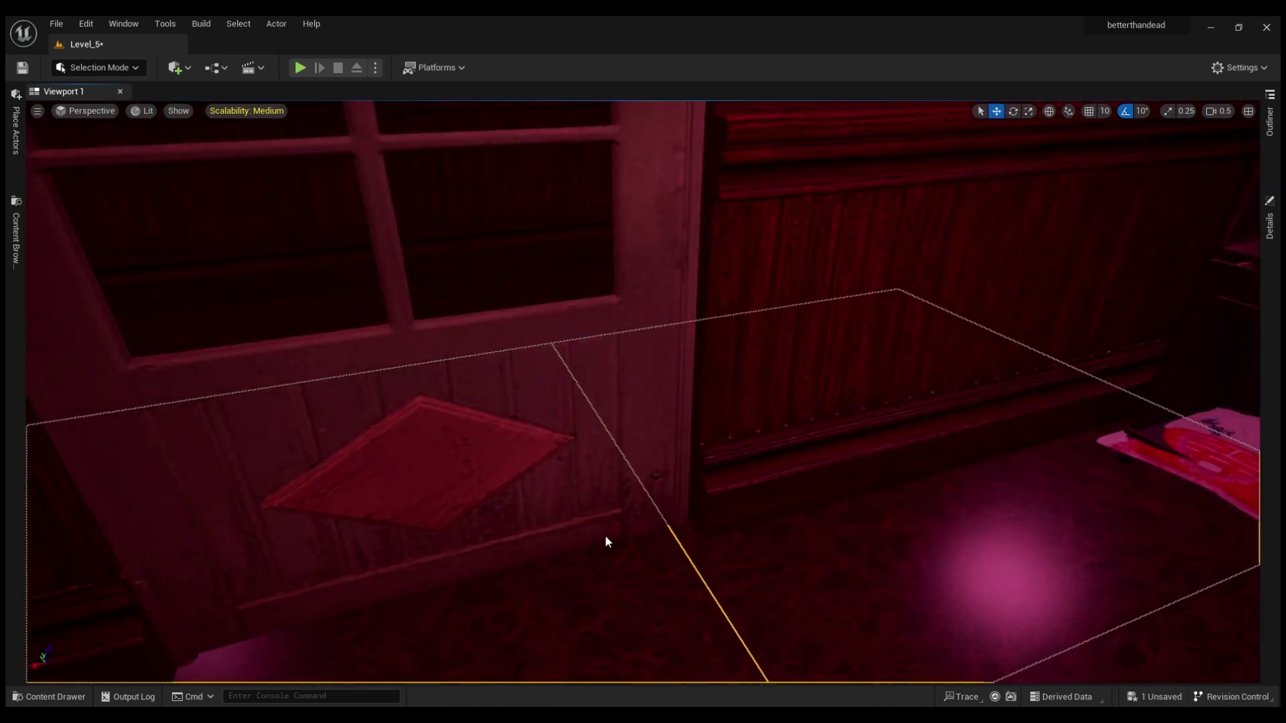
pyautogui.moveTo(743, 340); pyautogui.dragTo(538, 415, button='right')
pyautogui.click(565, 403)
# Lower the blanket over the bed's foot, shrink it slightly and slide it along
pyautogui.press('e')
pyautogui.press('w')
pyautogui.moveTo(909, 498); pyautogui.dragTo(893, 525)
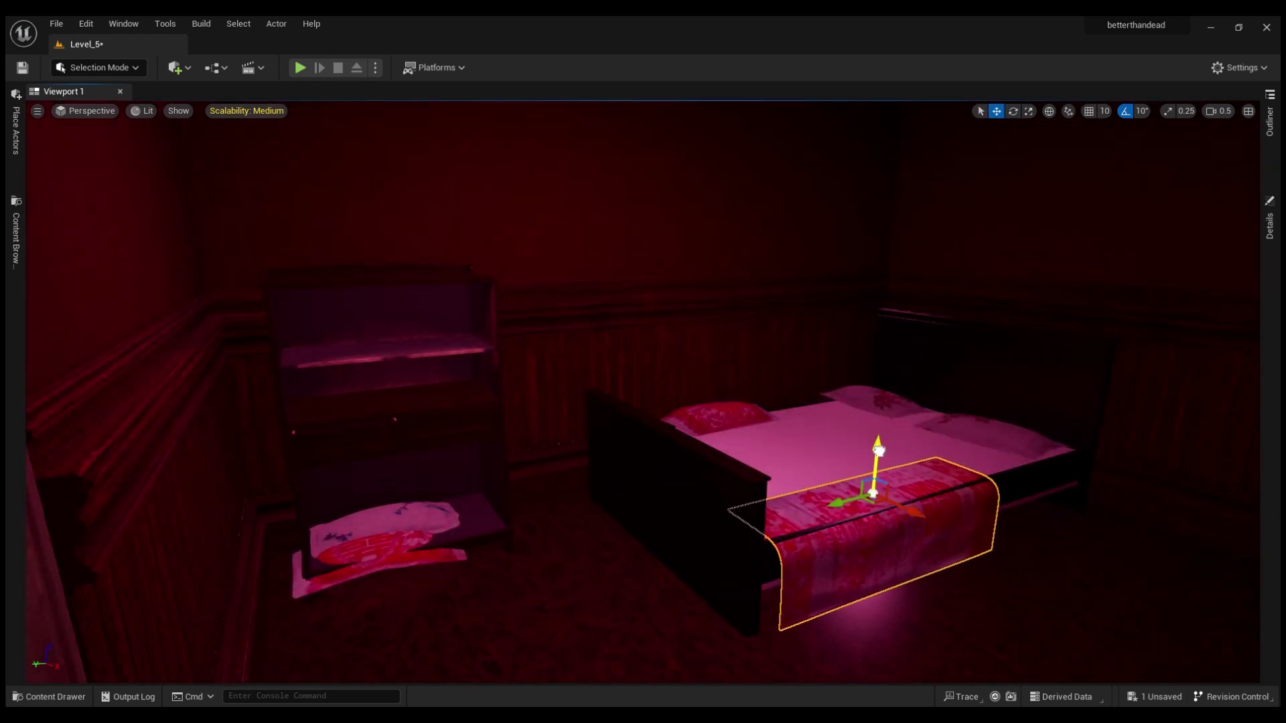
pyautogui.press('r')
pyautogui.press('f')
pyautogui.moveTo(759, 399); pyautogui.dragTo(740, 415)
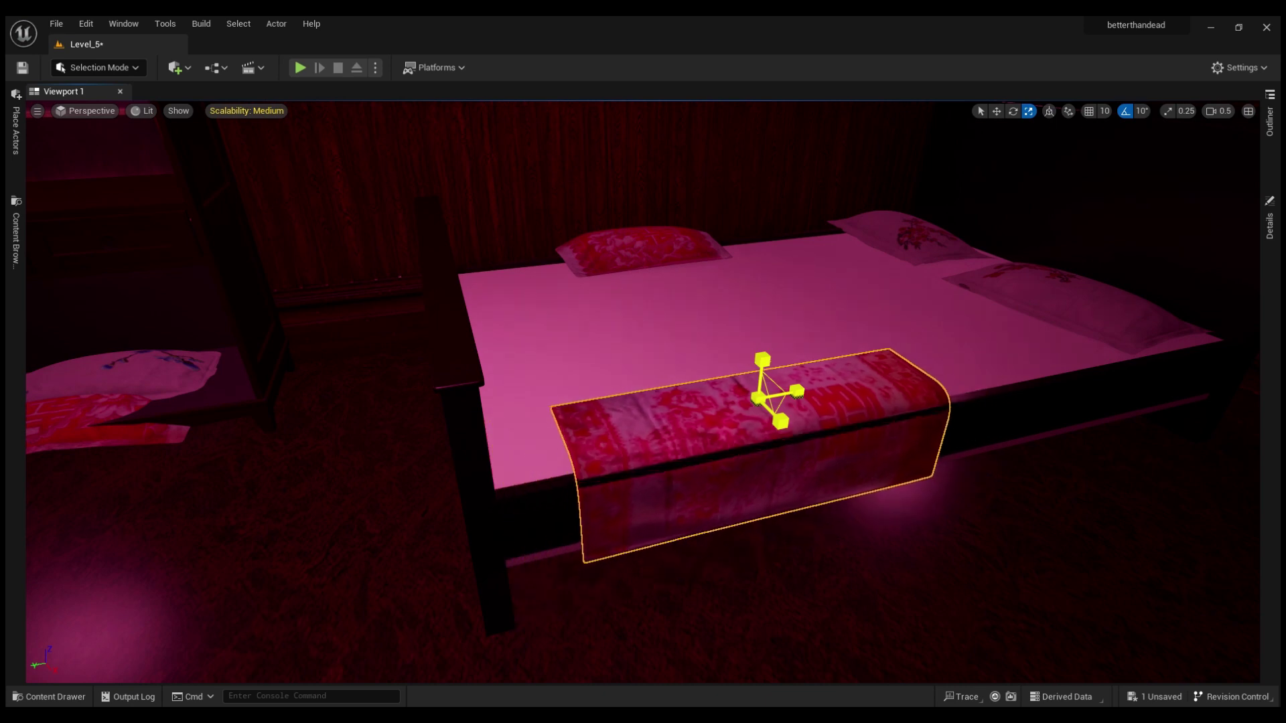
pyautogui.moveTo(680, 422); pyautogui.dragTo(600, 381, button='right')
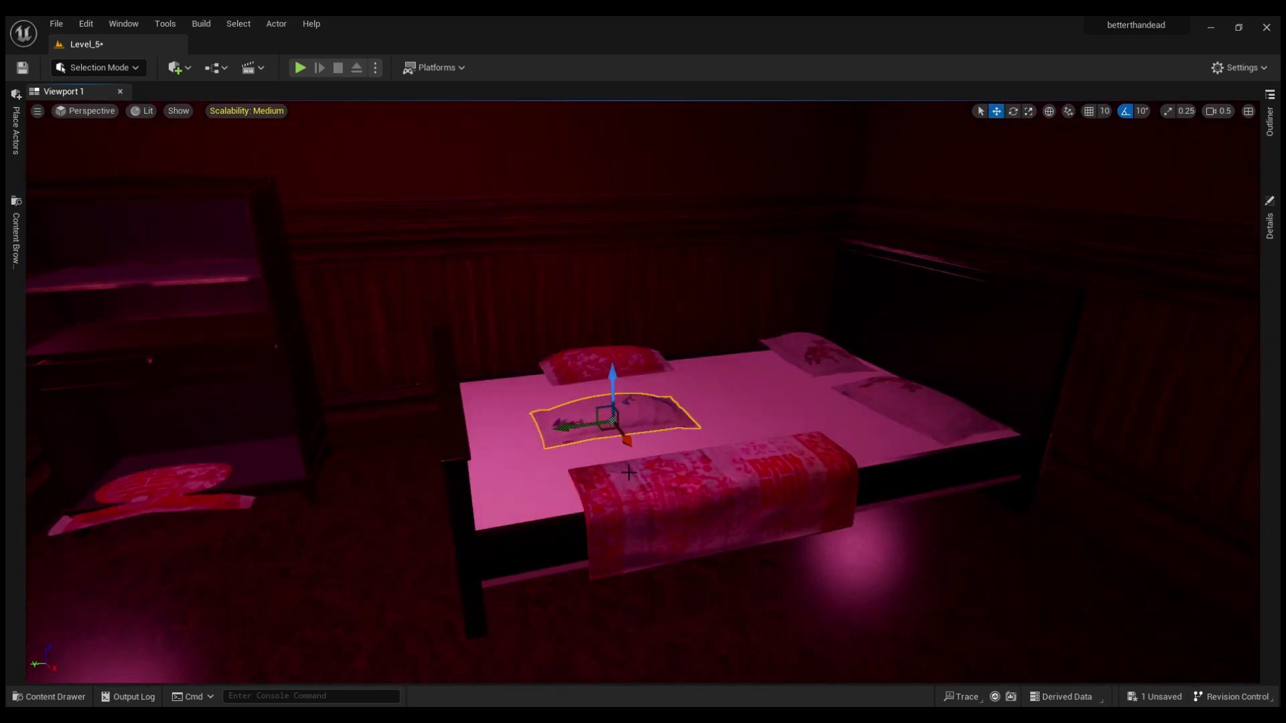
pyautogui.moveTo(737, 488); pyautogui.dragTo(755, 519)
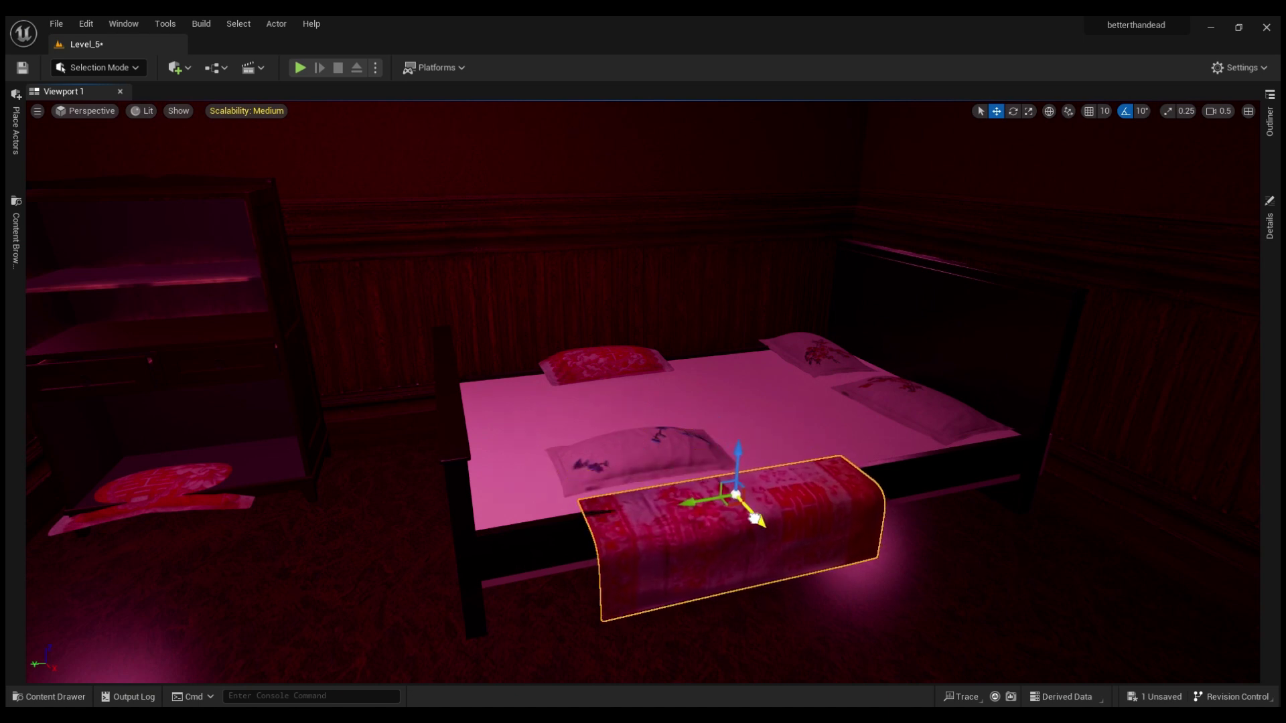
pyautogui.moveTo(760, 501); pyautogui.dragTo(508, 496, button='right')
# Lower the floor cushion onto the cabinet shelf below
pyautogui.click(388, 402)
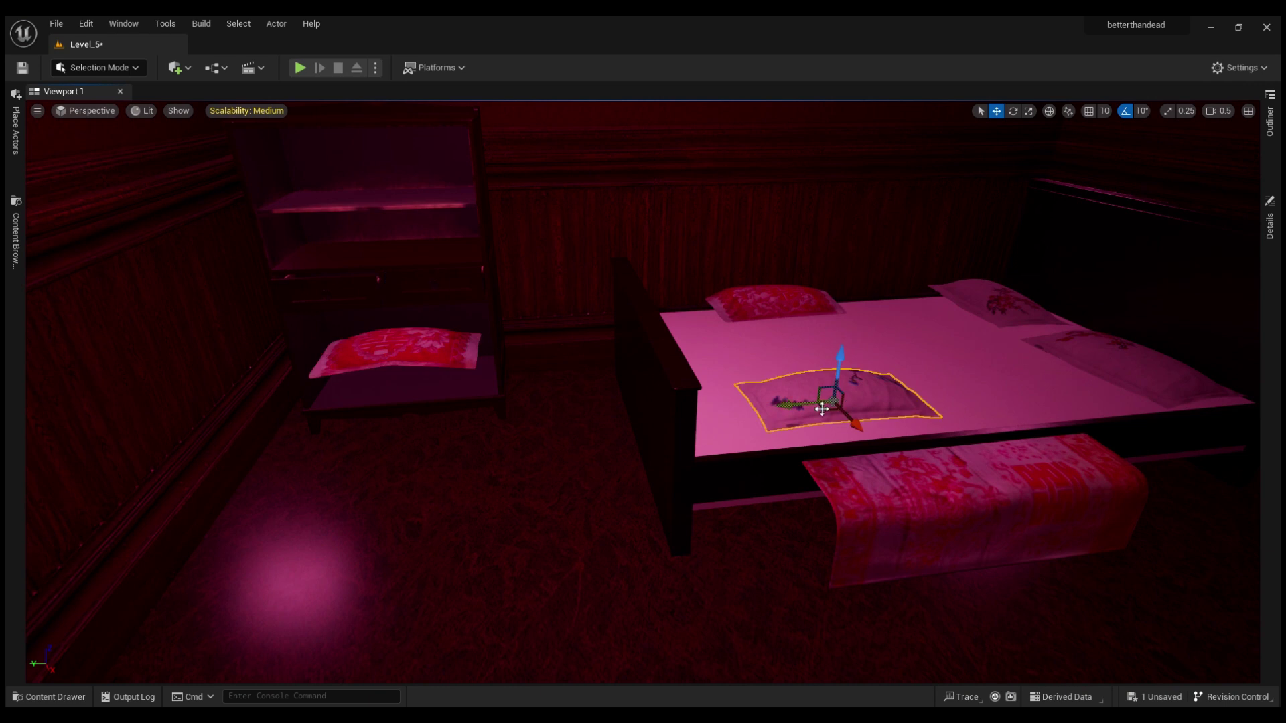
pyautogui.press('f')
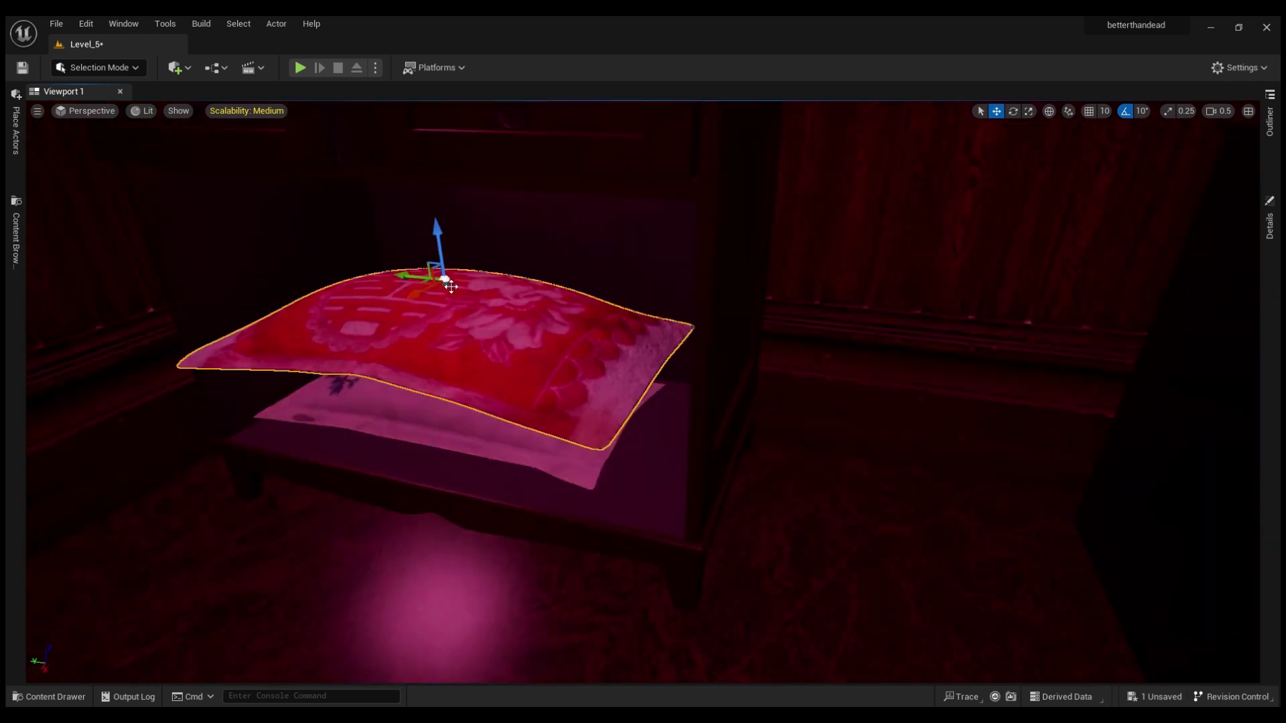
pyautogui.moveTo(445, 279); pyautogui.dragTo(451, 425)
pyautogui.scroll(-5, 263, 569)
# Turn the bed-foot blanket 90° and carry it onto the cabinet's top shelf
pyautogui.click(770, 603)
pyautogui.press('f')
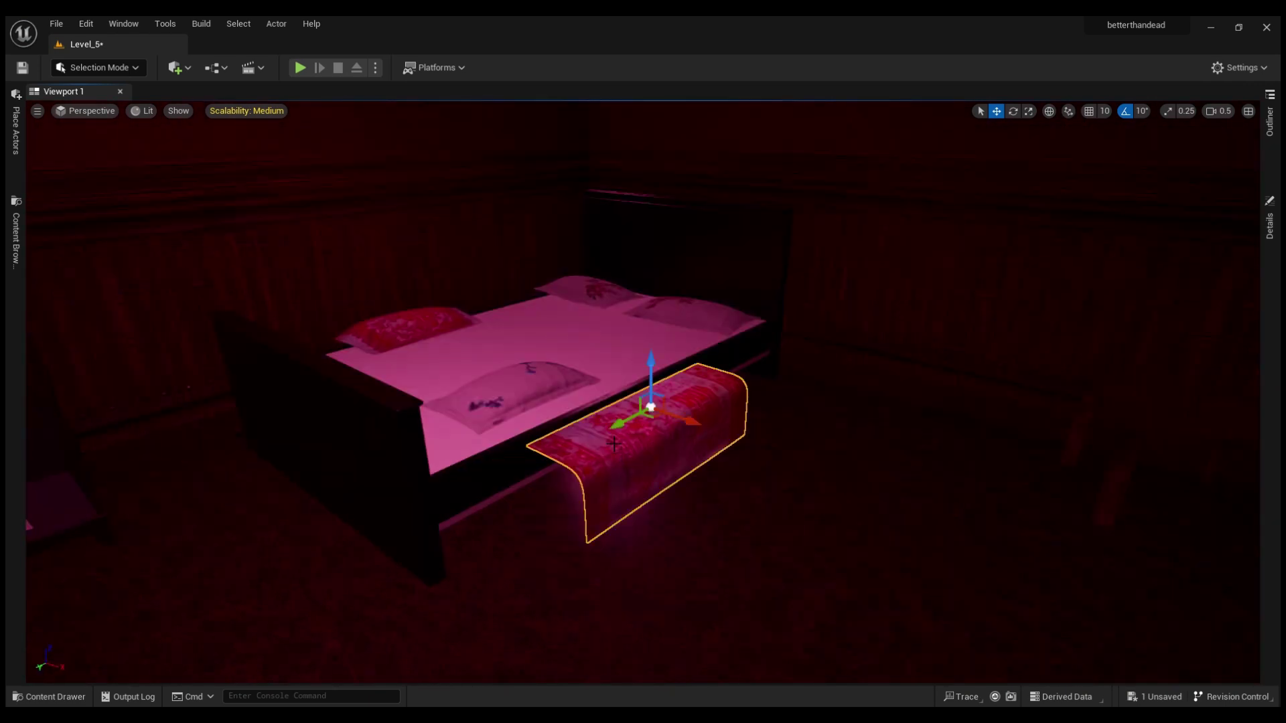
pyautogui.moveTo(613, 440); pyautogui.dragTo(509, 442, button='right')
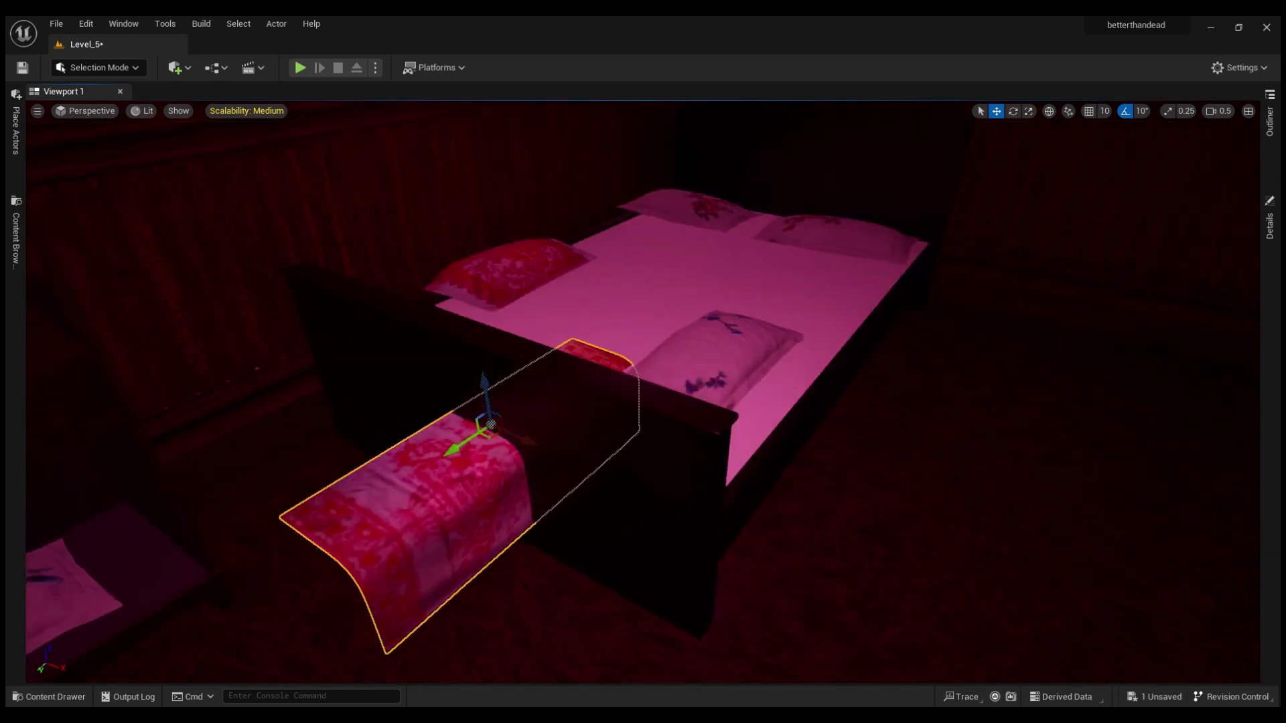
pyautogui.press('e')
pyautogui.moveTo(549, 391); pyautogui.dragTo(447, 462)
pyautogui.press('w')
pyautogui.moveTo(509, 428); pyautogui.dragTo(619, 365, button='right')
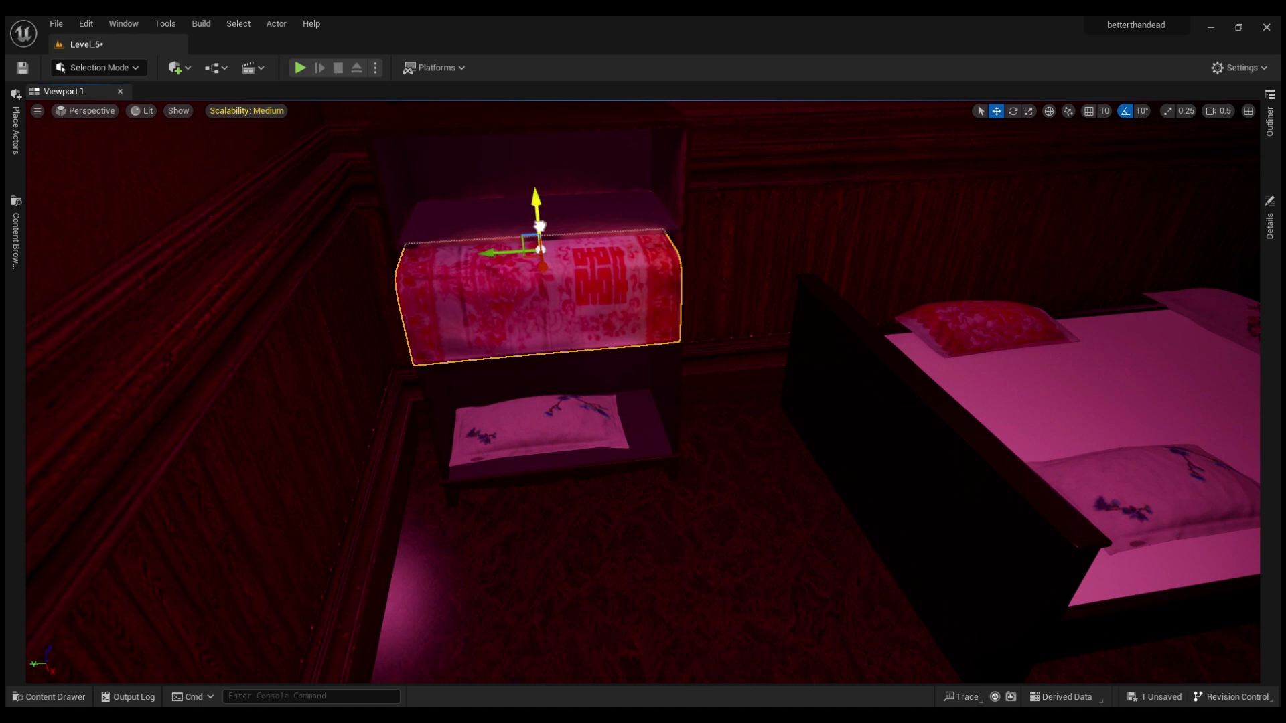
# Focus the top-shelf cloth, settle a pillow on it, then view shelf and bed together
pyautogui.moveTo(540, 225); pyautogui.dragTo(647, 362, button='right')
pyautogui.press('r')
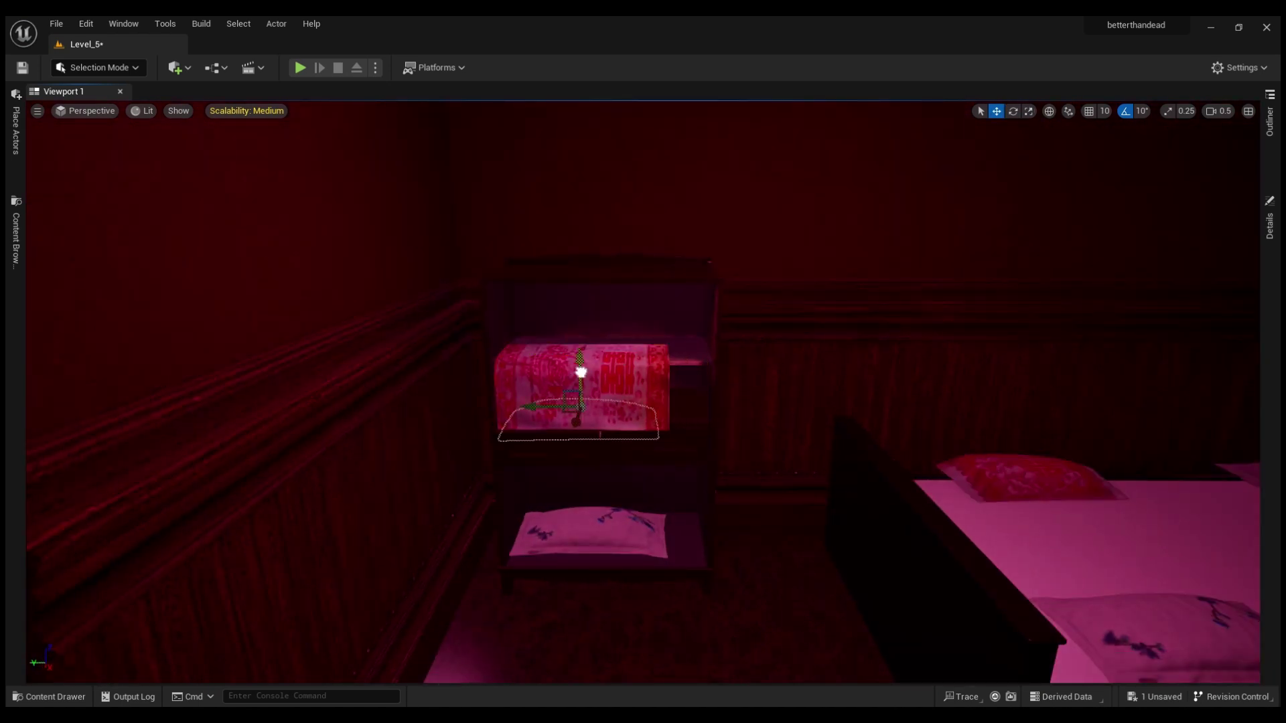
pyautogui.press('f')
pyautogui.moveTo(581, 372)
pyautogui.mouseDown(button='right')
pyautogui.moveTo(707, 233)
pyautogui.moveTo(603, 462)
pyautogui.moveTo(656, 432)
pyautogui.mouseUp(button='right')
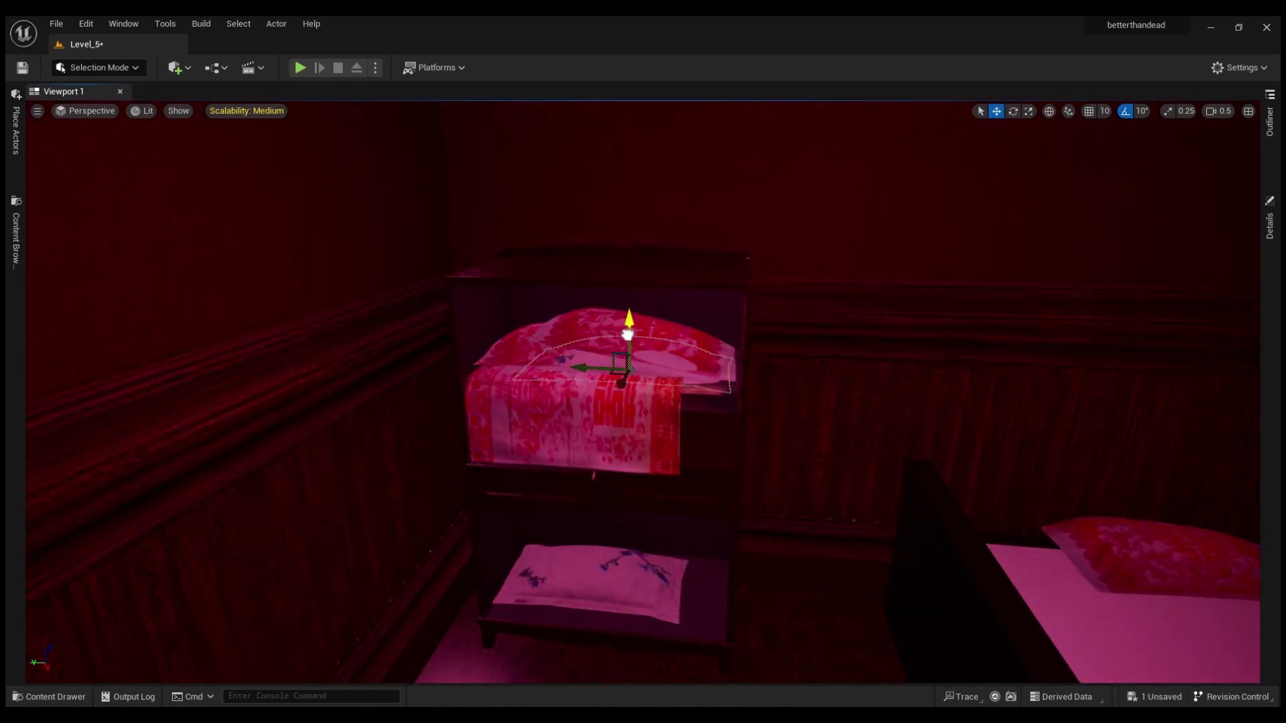
pyautogui.press('w')
pyautogui.moveTo(579, 326); pyautogui.dragTo(732, 376, button='right')
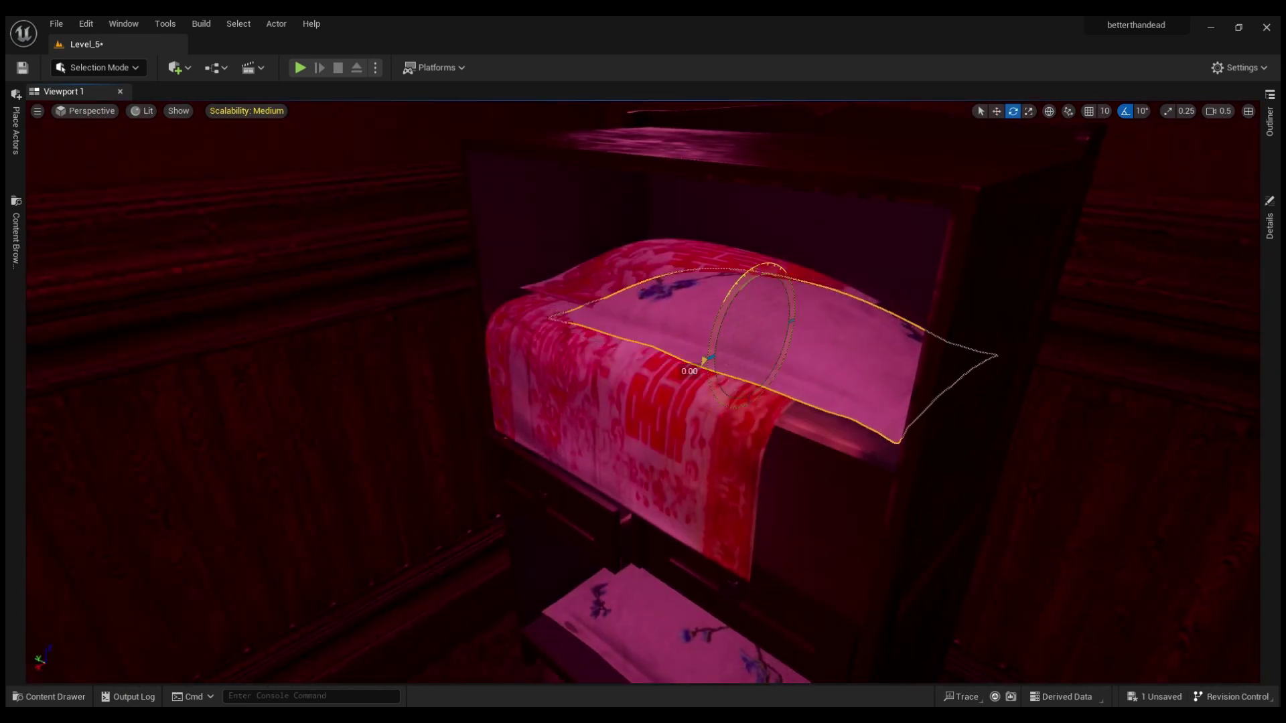
pyautogui.moveTo(759, 280); pyautogui.dragTo(884, 295, button='right')
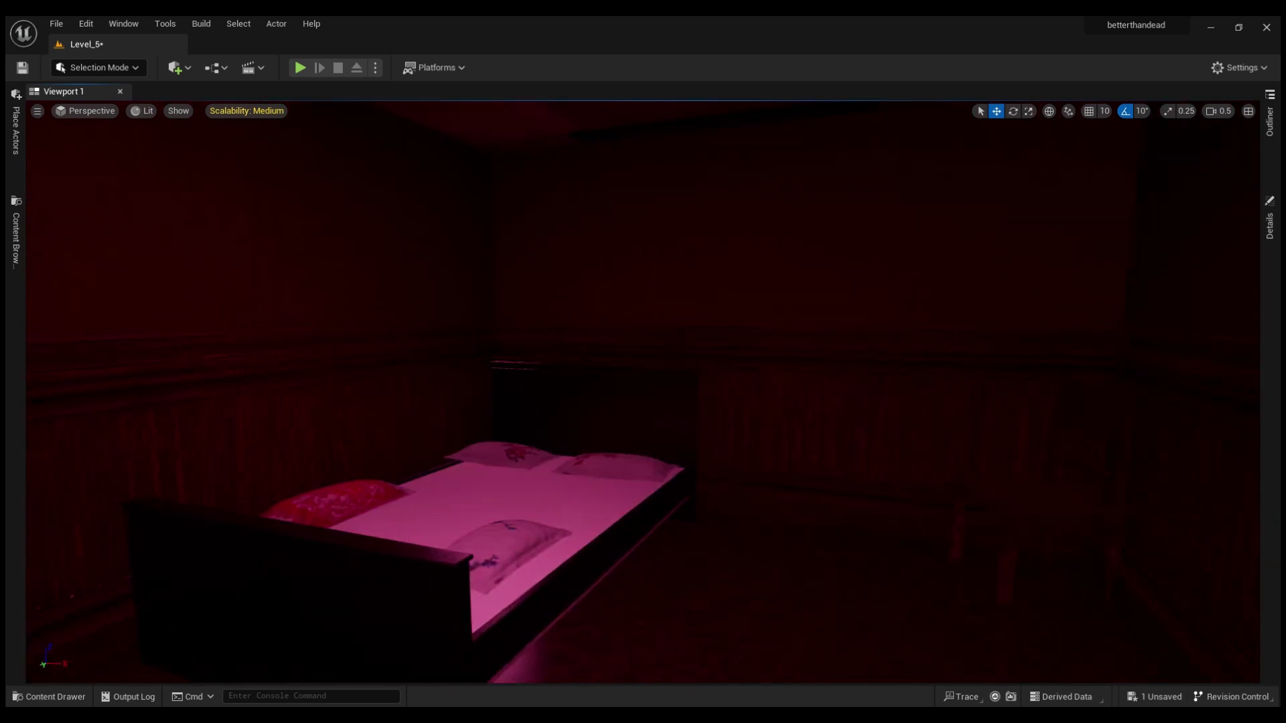
pyautogui.moveTo(643, 395); pyautogui.dragTo(736, 395, button='right')
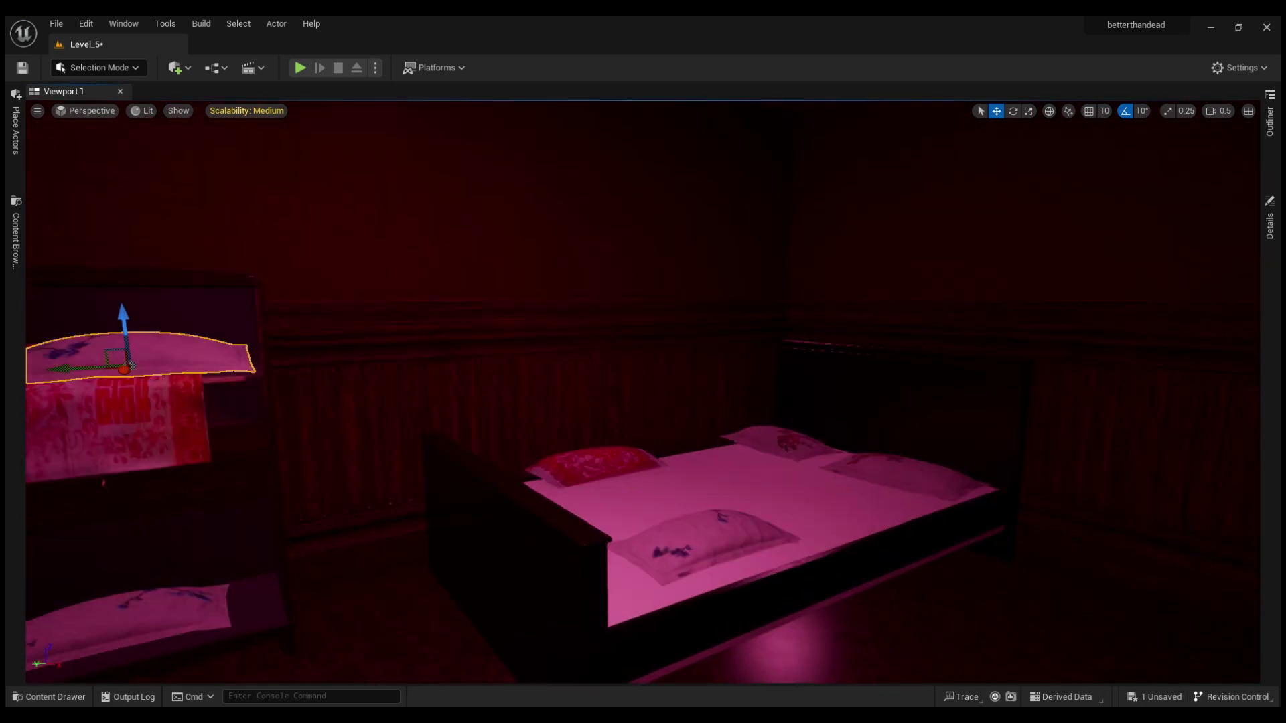
pyautogui.moveTo(643, 395); pyautogui.dragTo(264, 109, button='right')
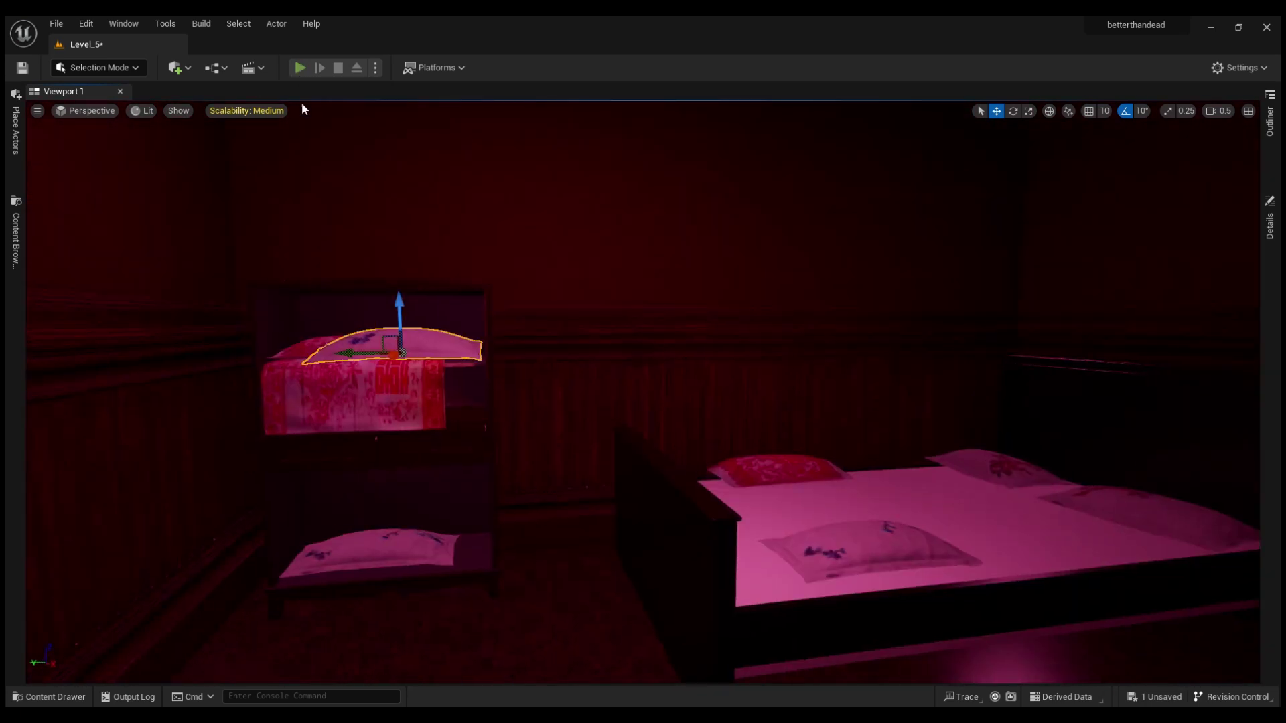
pyautogui.click(299, 68)
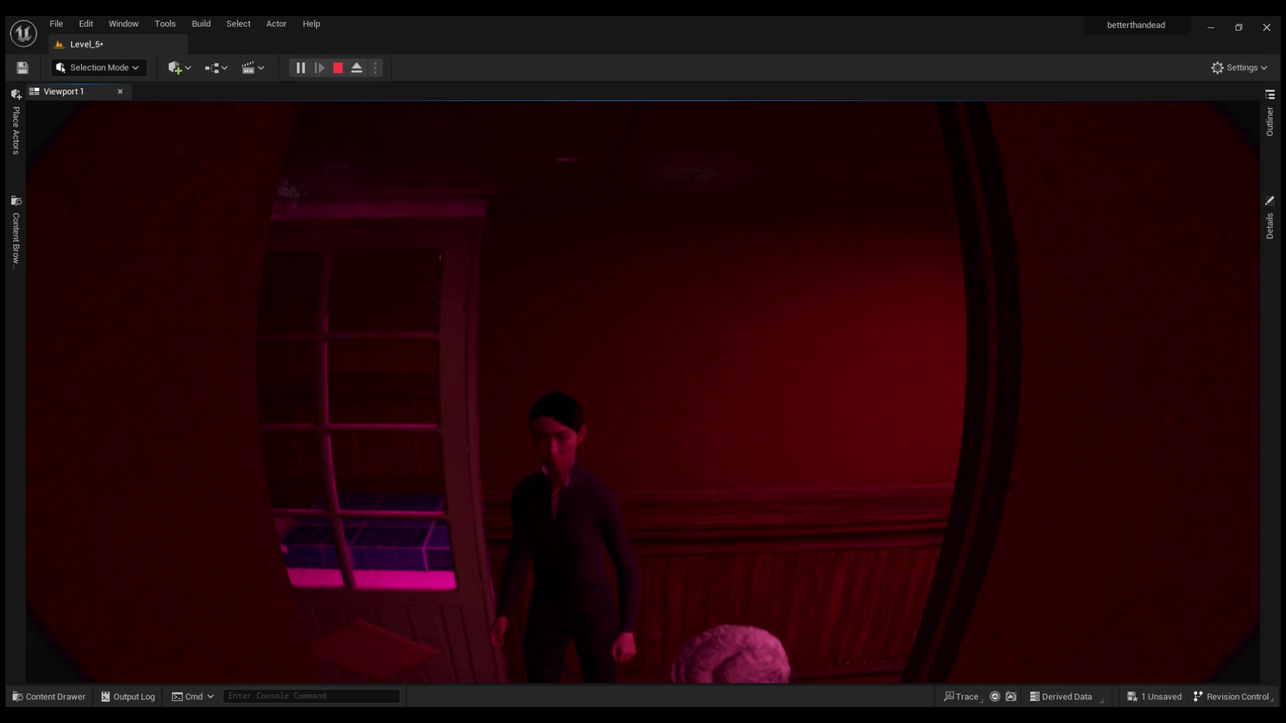
pyautogui.press('Escape')
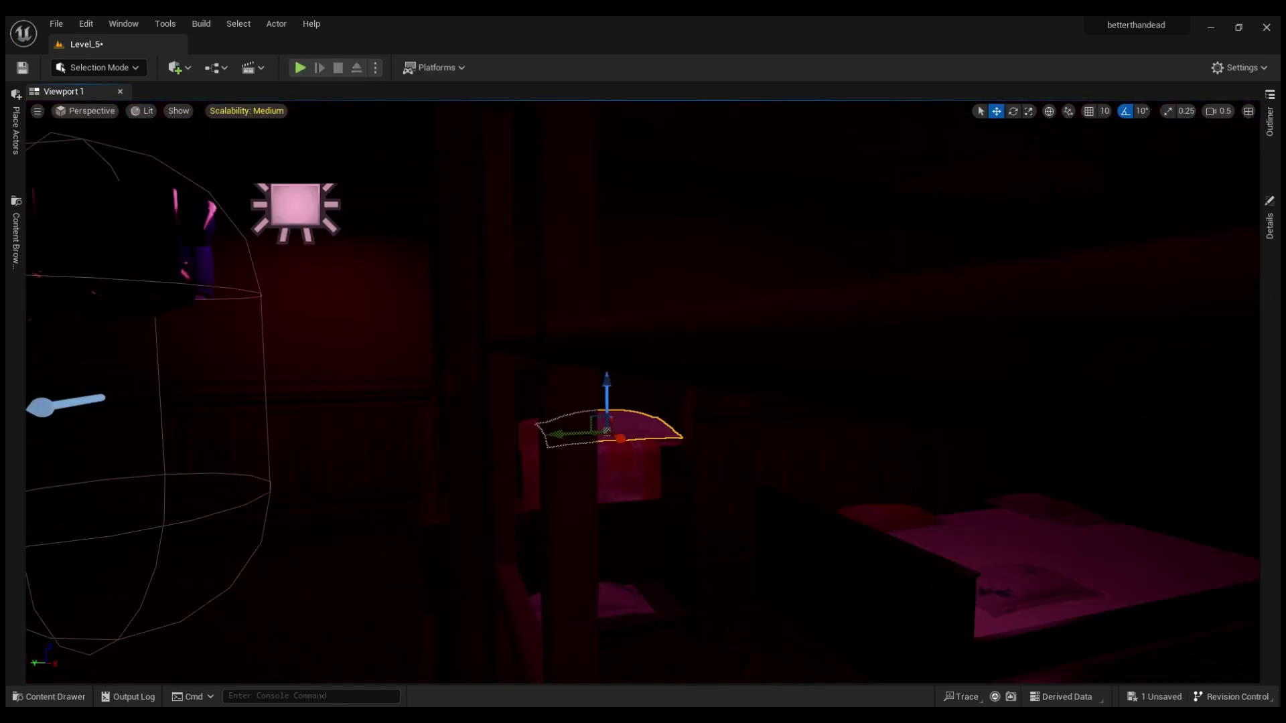
# Drag the dark cabinet mesh from Furnitures beside the bed and focus on it
pyautogui.hotkey('ctrl', 'space')
pyautogui.moveTo(439, 468); pyautogui.dragTo(445, 268)
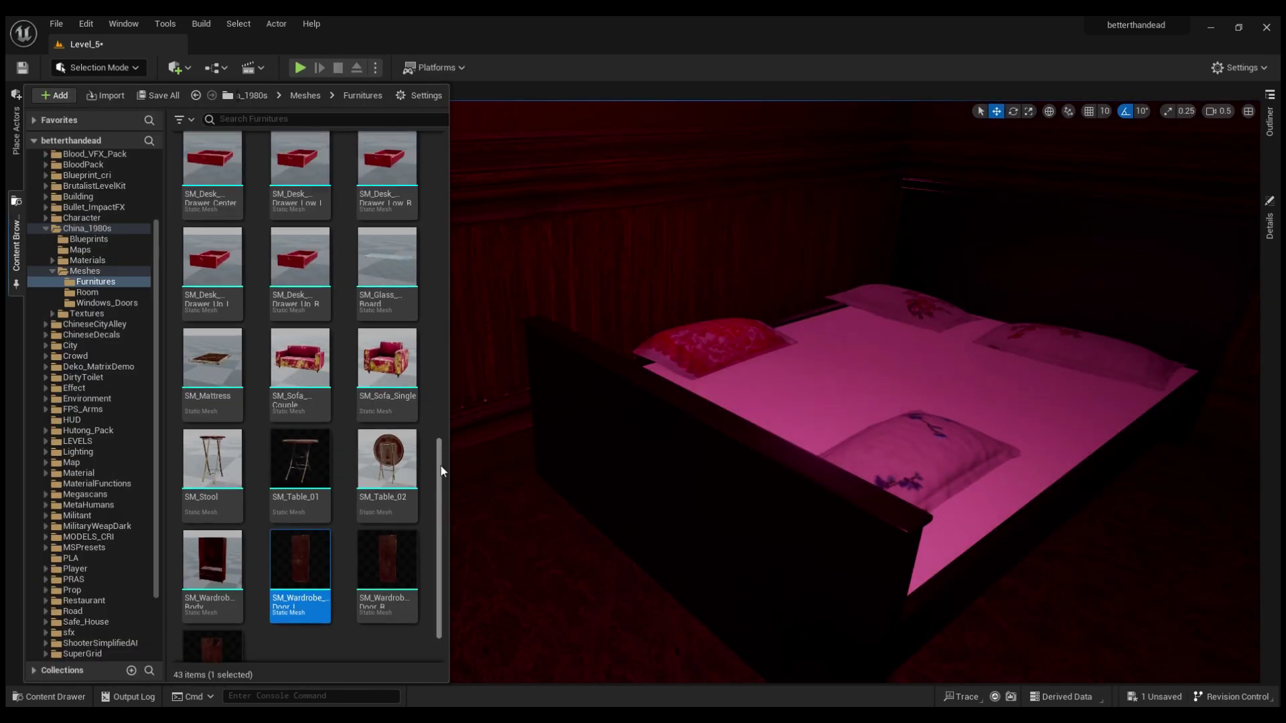
pyautogui.scroll(3, 446, 270)
pyautogui.moveTo(216, 462); pyautogui.dragTo(790, 442)
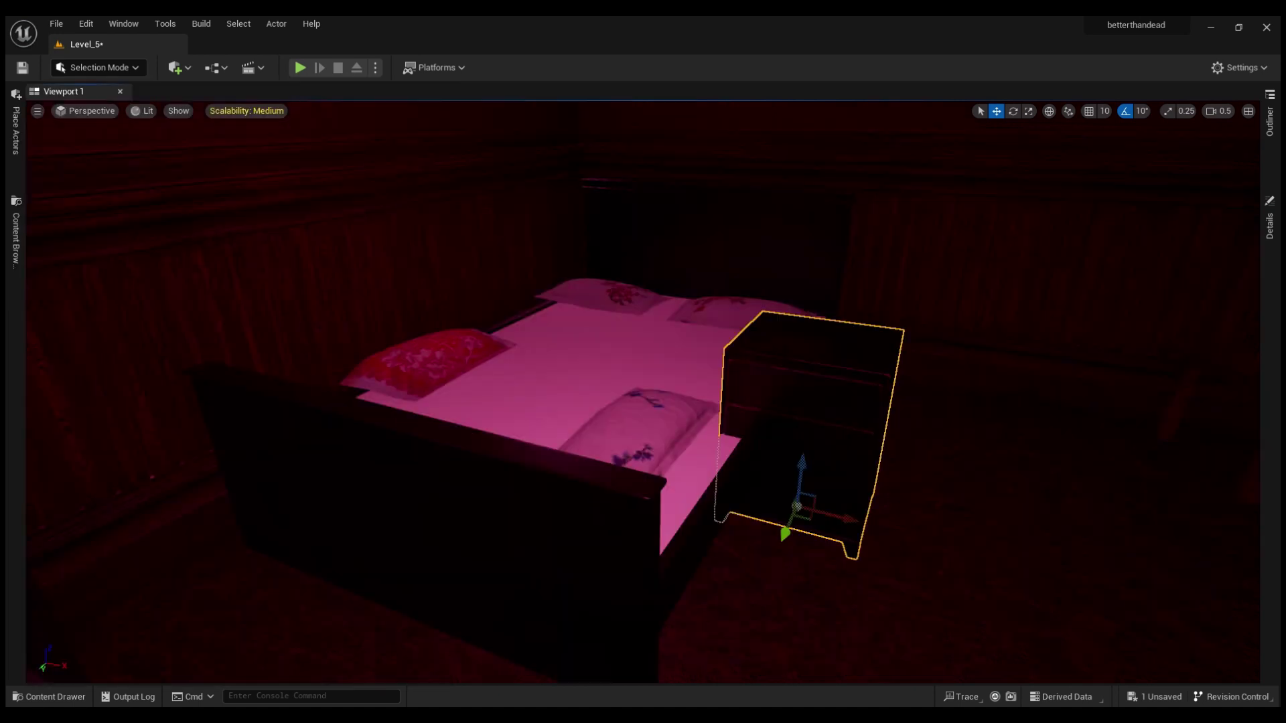
pyautogui.press('f')
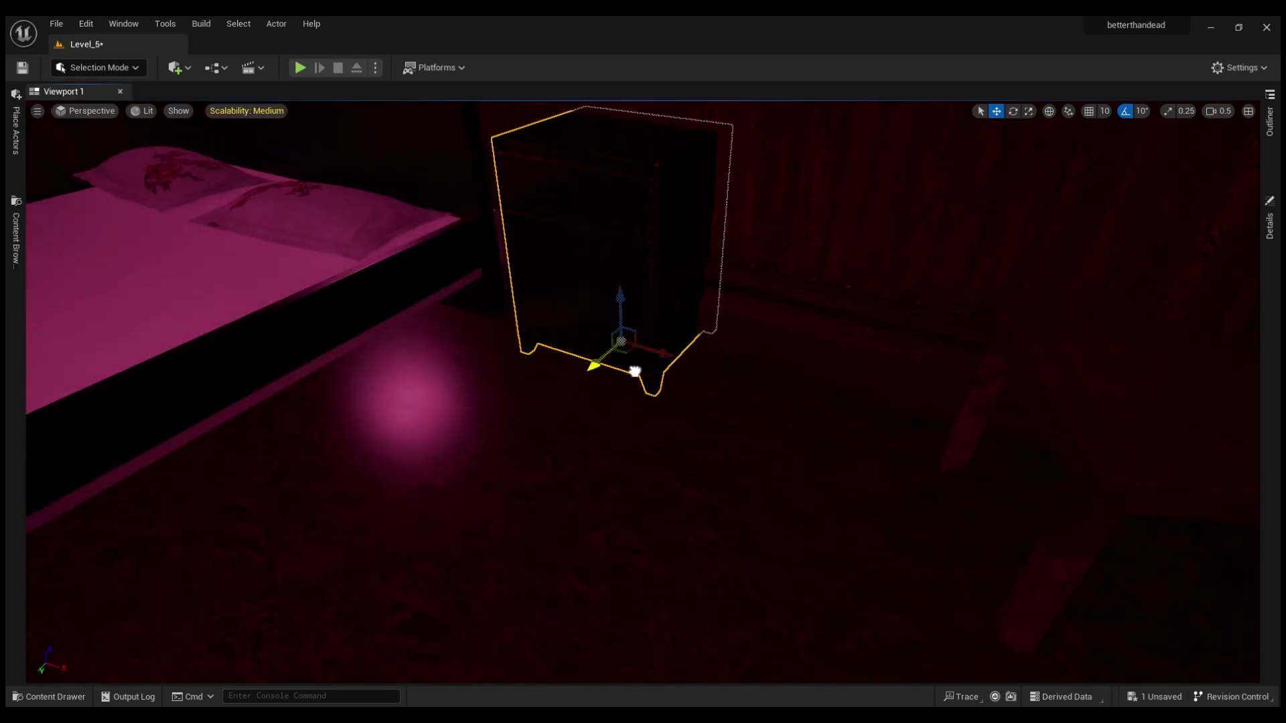
pyautogui.scroll(-3, 599, 377)
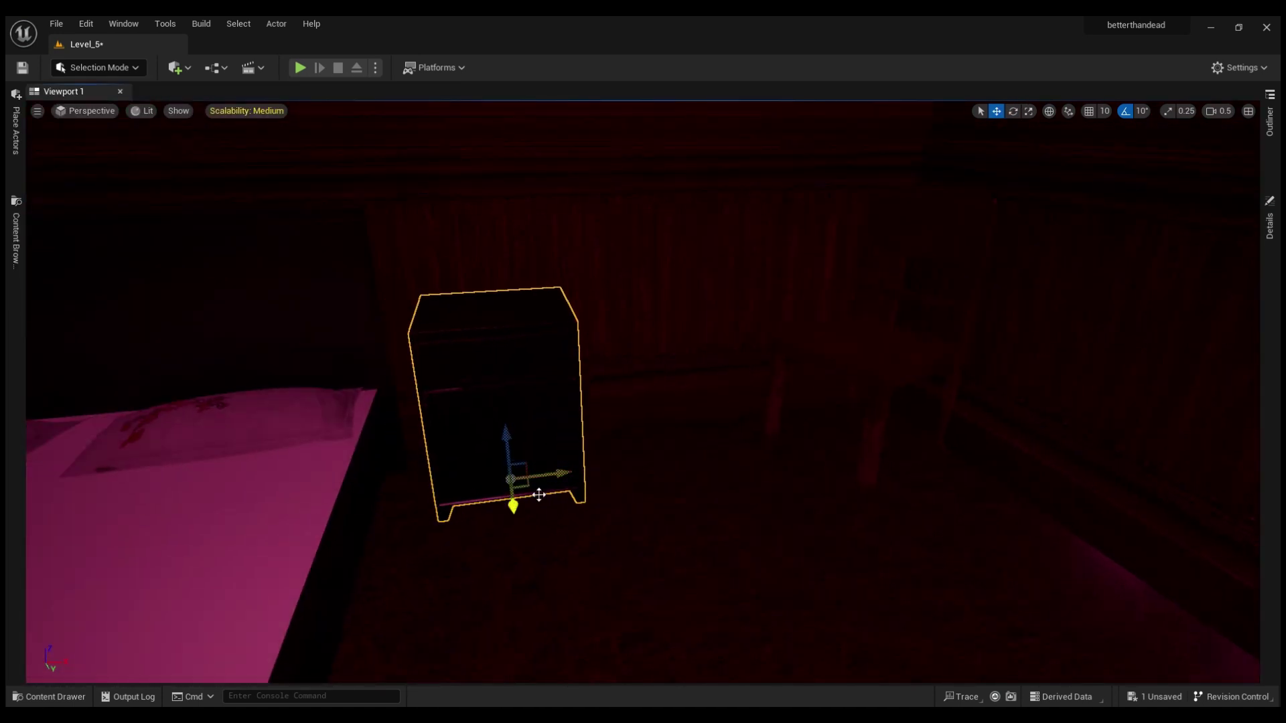
pyautogui.moveTo(514, 505); pyautogui.dragTo(468, 509, button='right')
pyautogui.moveTo(582, 487); pyautogui.dragTo(582, 487, button='right')
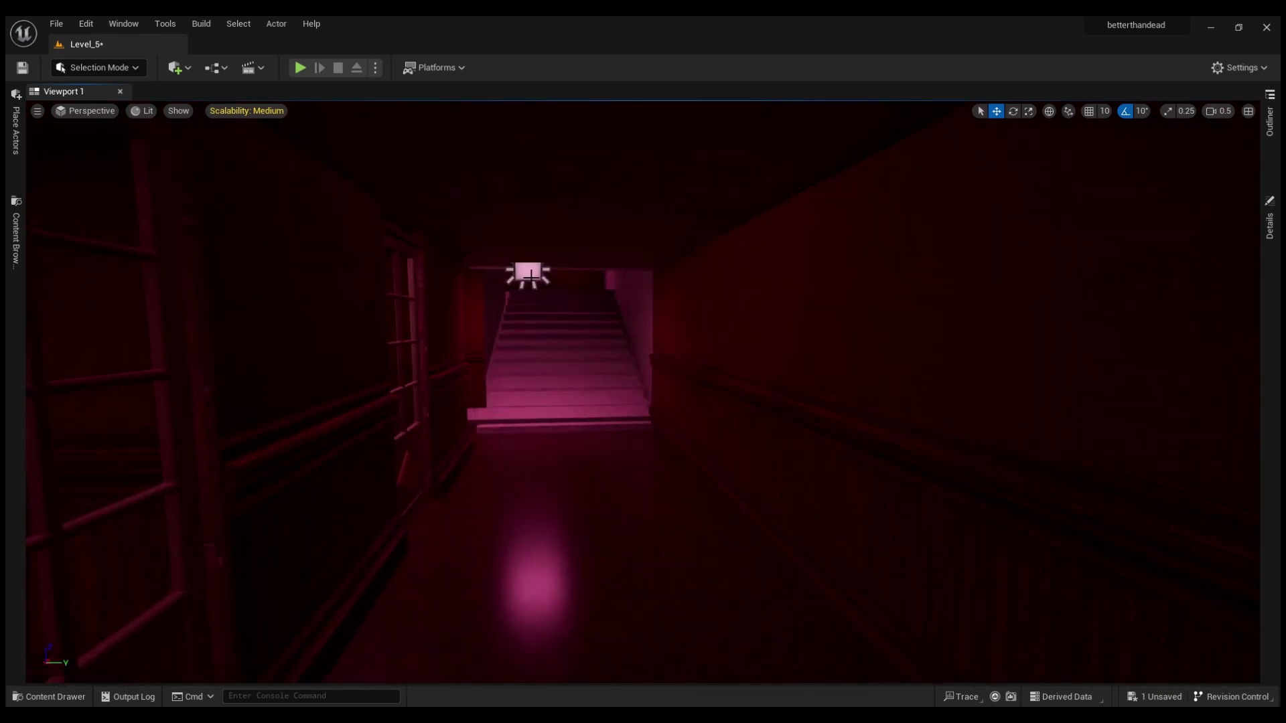
# Check RectLight18's pink 0.5 cd settings in Details and test-play the room
pyautogui.click(440, 244)
pyautogui.press('f')
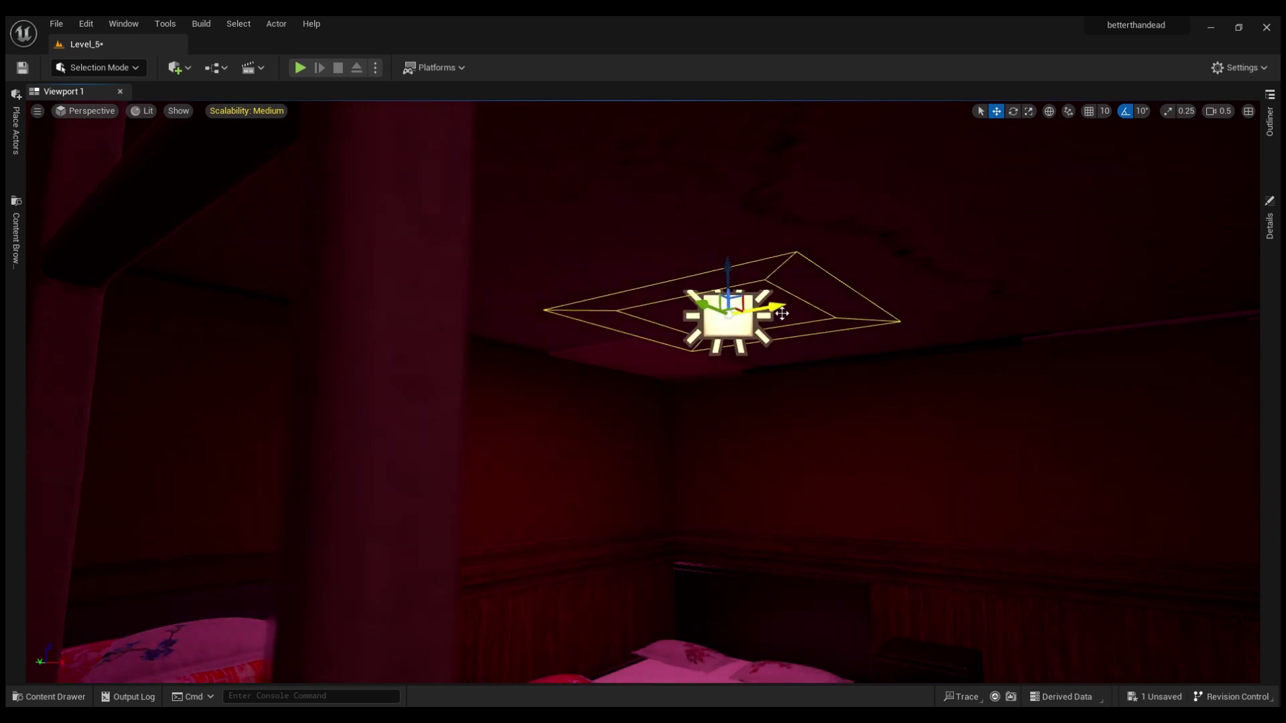
pyautogui.click(1269, 221)
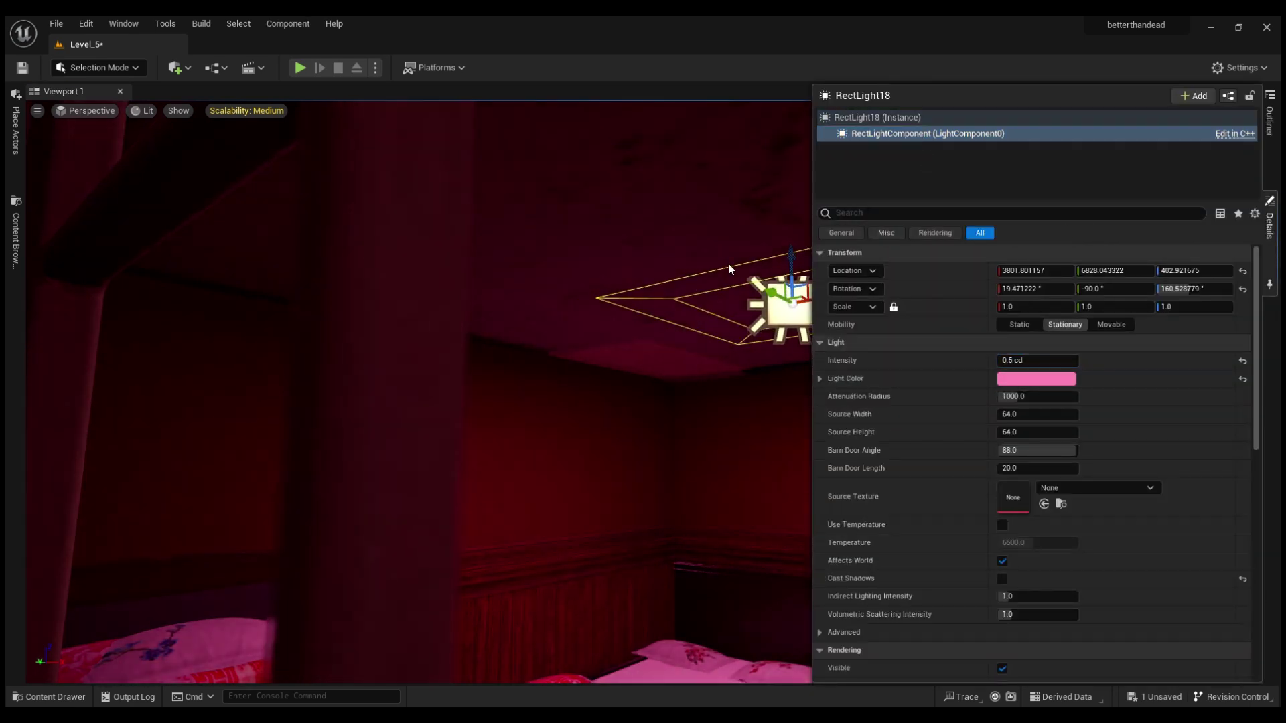
pyautogui.click(300, 67)
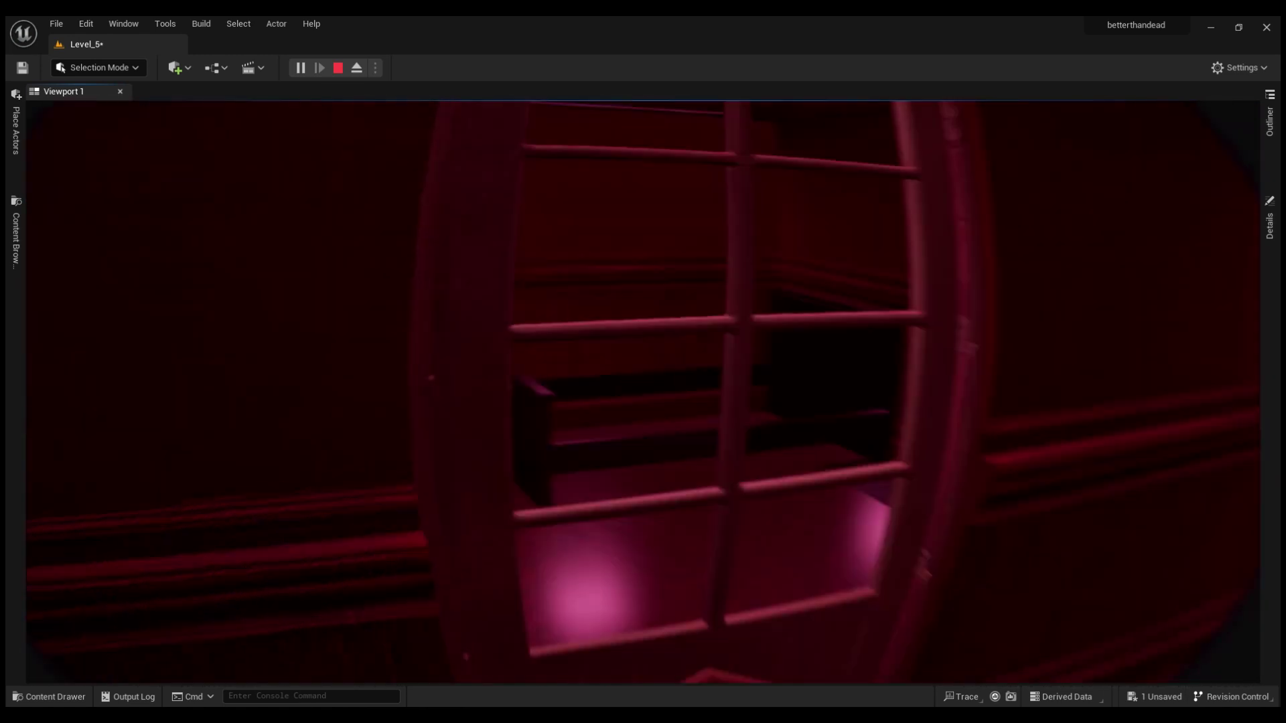
pyautogui.press('Escape')
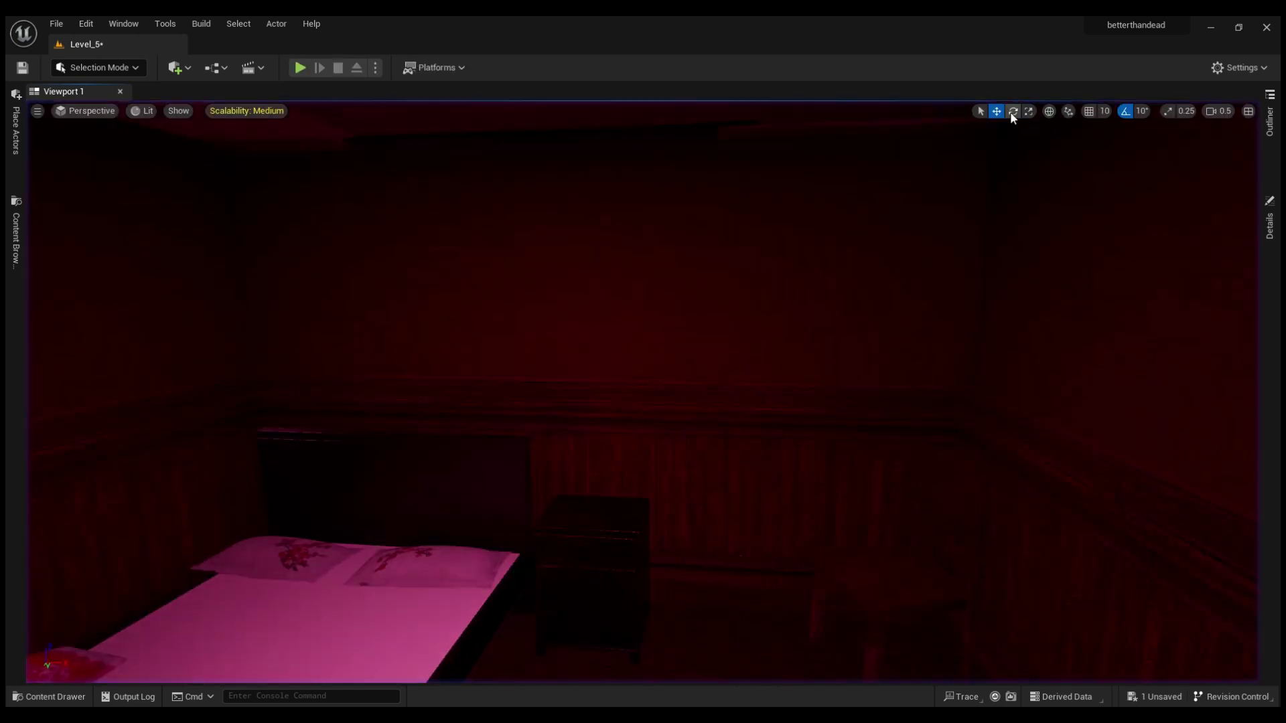
# Switch the viewport to Unlit and select the shelf cabinet
pyautogui.moveTo(1013, 127); pyautogui.dragTo(997, 100, button='right')
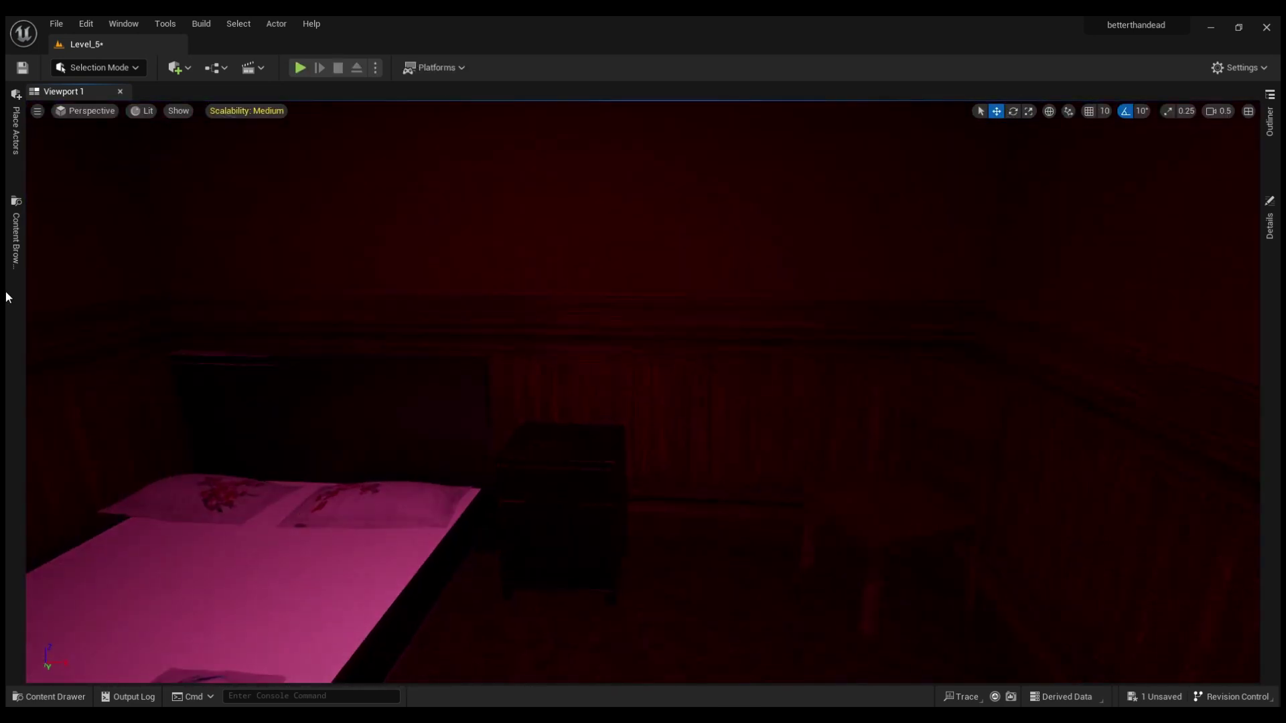
pyautogui.click(16, 237)
pyautogui.click(298, 201)
pyautogui.hotkey('alt', '3')
pyautogui.scroll(5, 739, 367)
pyautogui.click(767, 509)
pyautogui.scroll(-5, 767, 509)
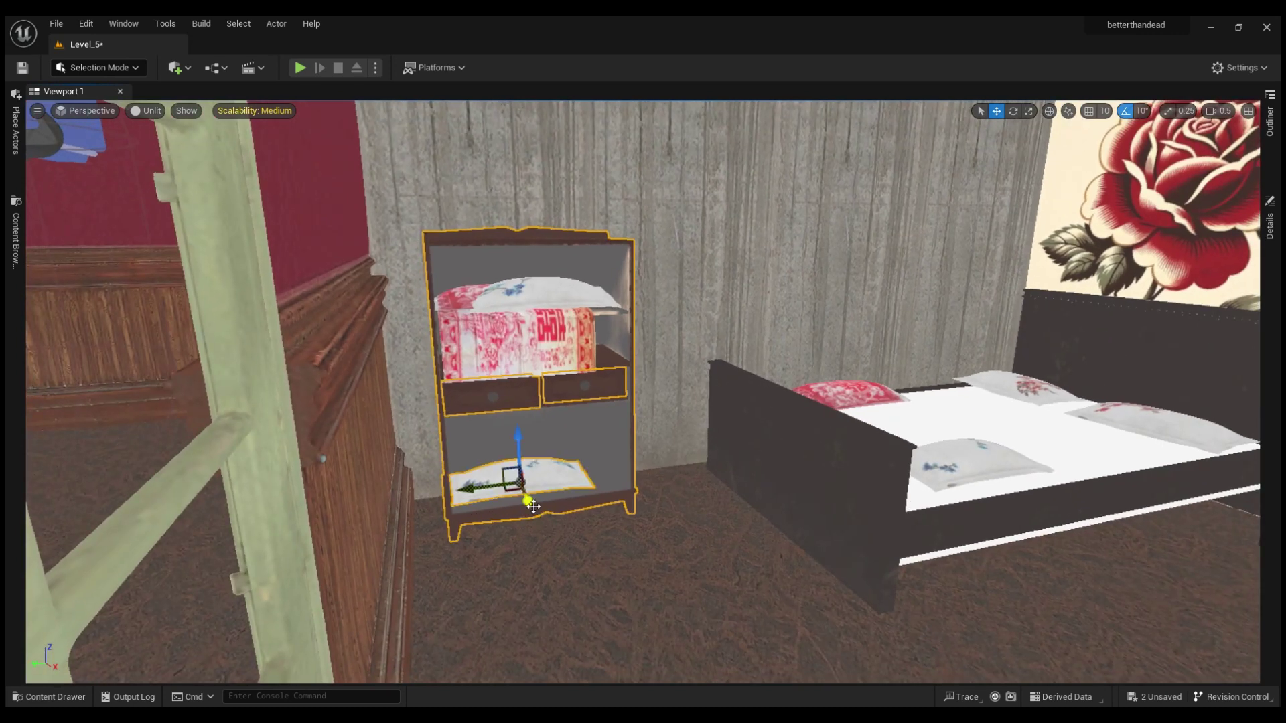
# Return to Lit view and slide the shelf cabinet right along the pine-mural wall
pyautogui.keyDown('alt'); pyautogui.moveTo(533, 507); pyautogui.dragTo(670, 496); pyautogui.keyUp('alt')
pyautogui.hotkey('alt', '4')
pyautogui.press('f')
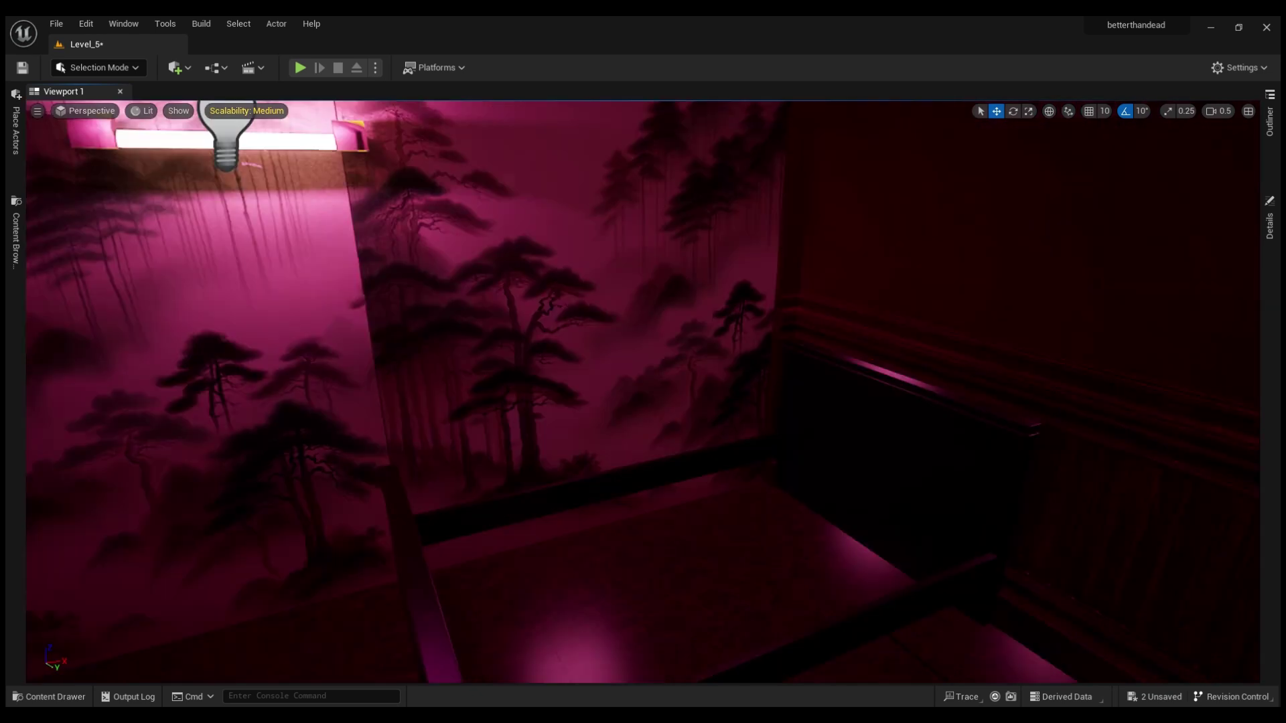
pyautogui.moveTo(603, 535)
pyautogui.keyDown('alt'); pyautogui.mouseDown()
pyautogui.moveTo(437, 568)
pyautogui.moveTo(965, 525)
pyautogui.mouseUp(); pyautogui.keyUp('alt')
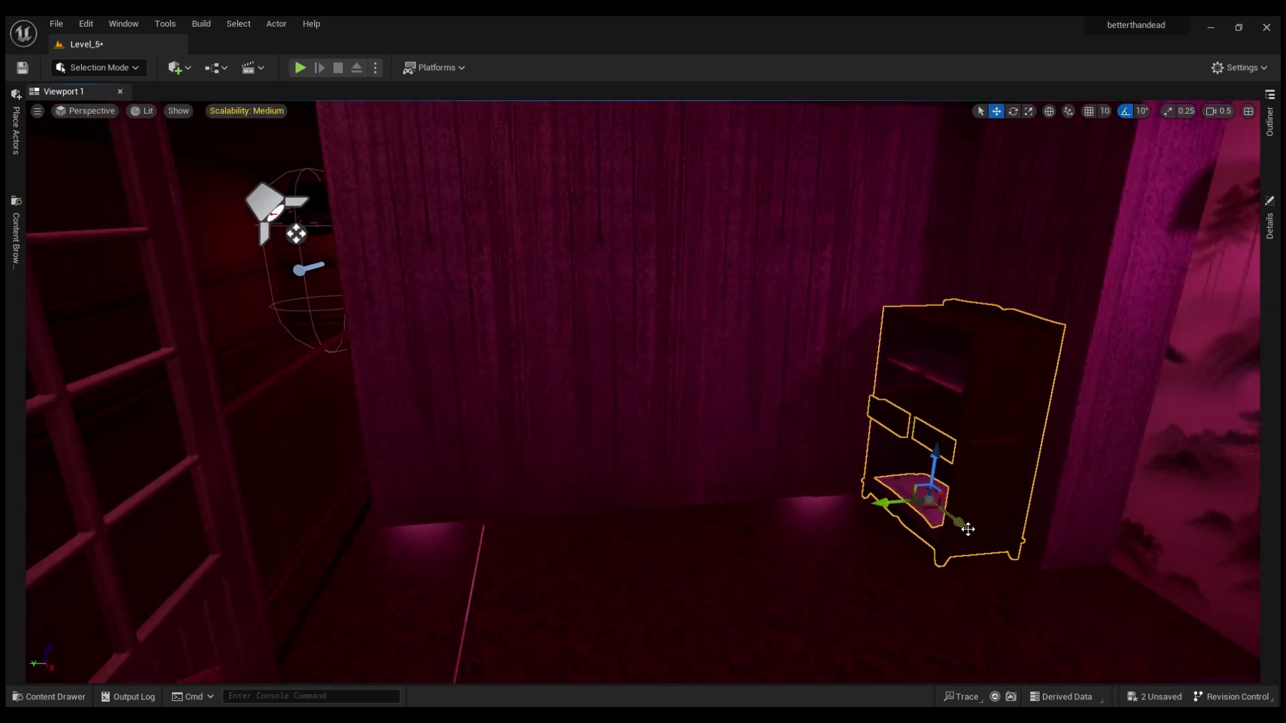
pyautogui.press('f')
pyautogui.moveTo(586, 385); pyautogui.dragTo(1204, 383)
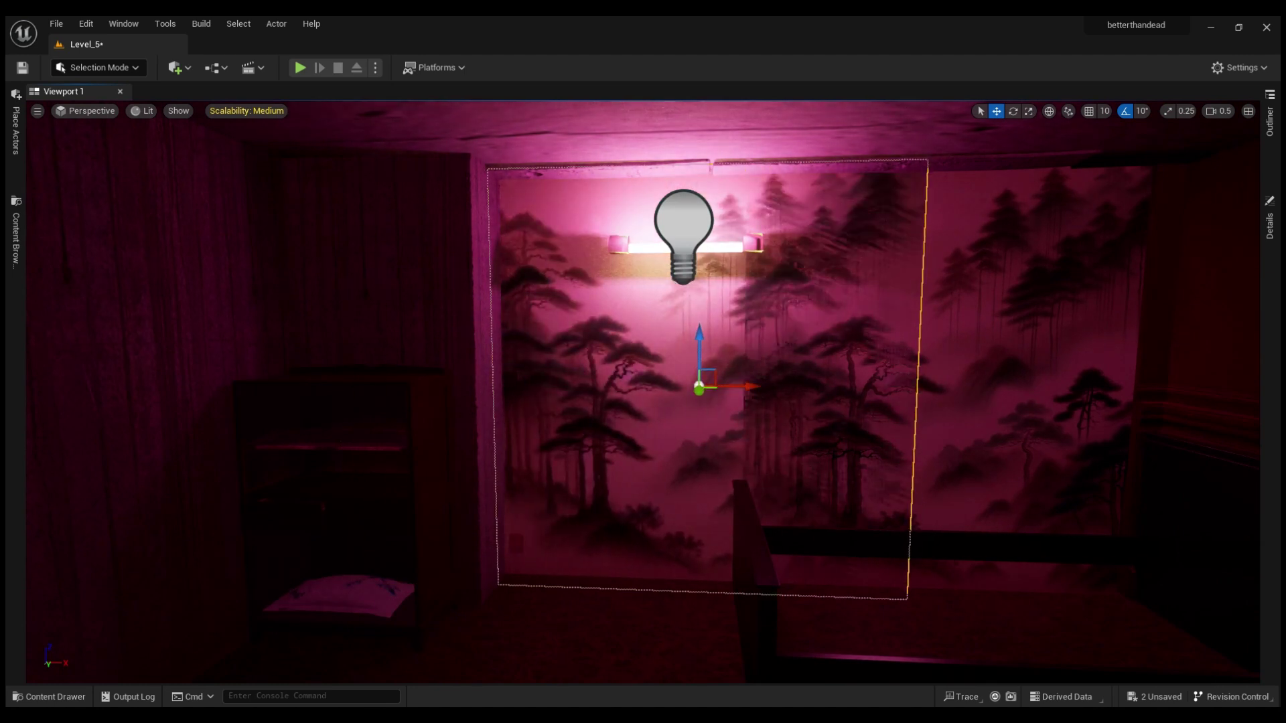
# Navigate around the room to bring the pine-forest mural wall into view
pyautogui.click(678, 234)
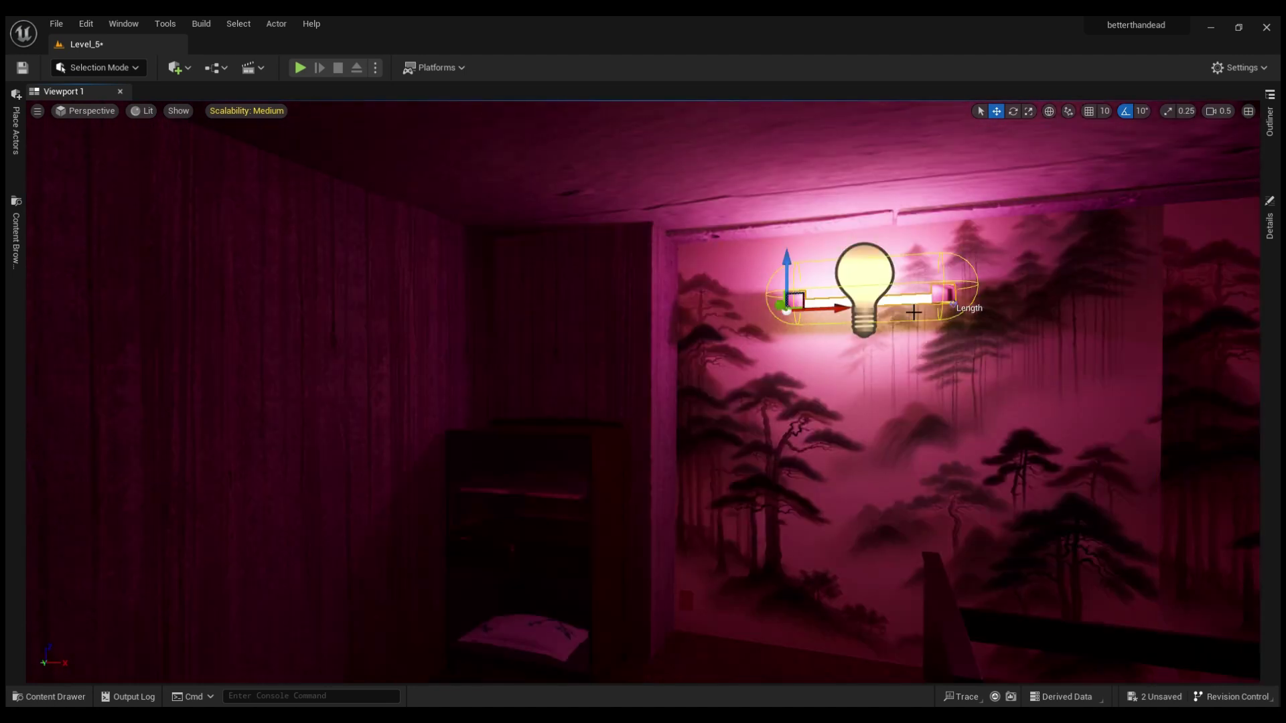
pyautogui.moveTo(679, 234)
pyautogui.mouseDown(button='right')
pyautogui.moveTo(355, 243)
pyautogui.moveTo(770, 267)
pyautogui.moveTo(669, 268)
pyautogui.mouseUp(button='right')
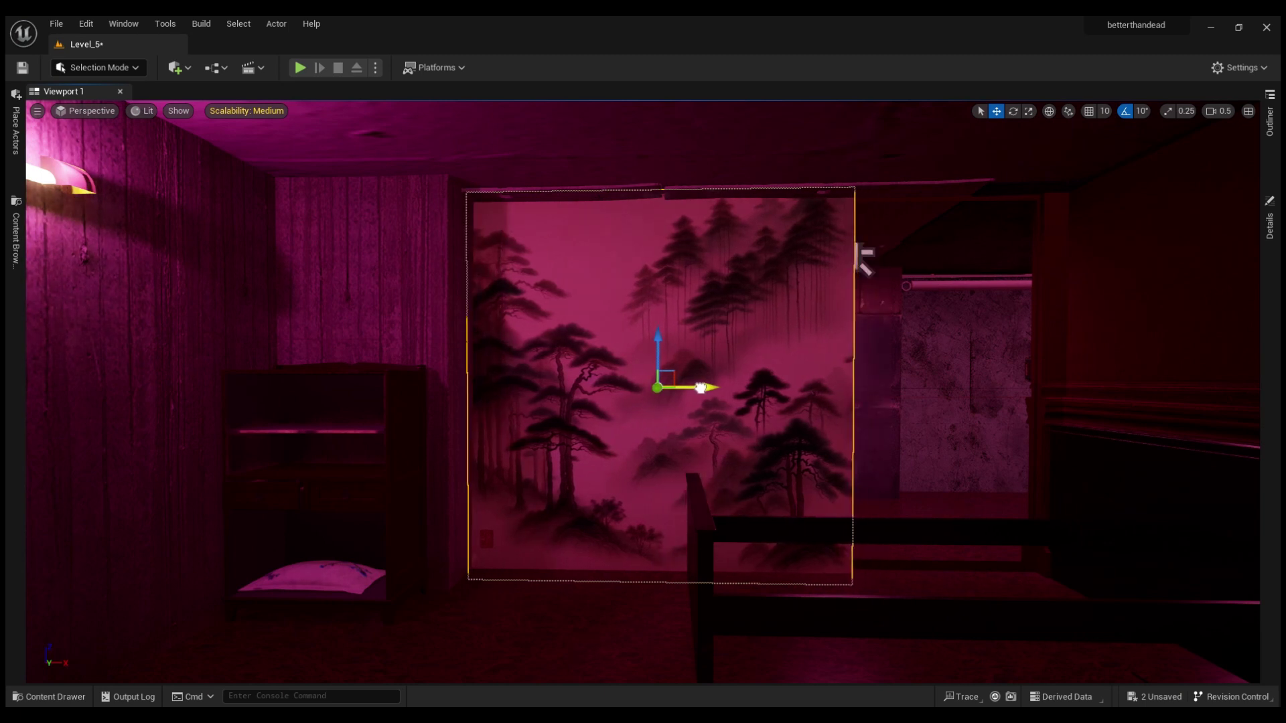
pyautogui.moveTo(1105, 398); pyautogui.dragTo(1179, 402, button='right')
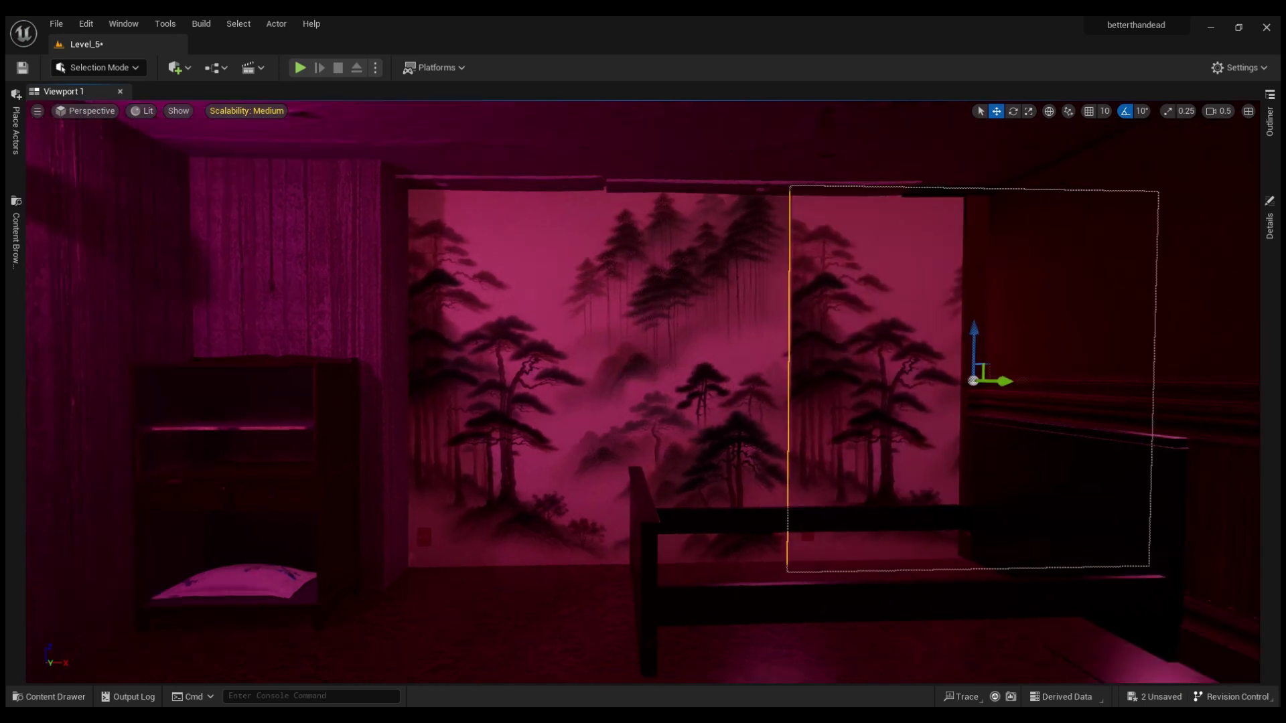
pyautogui.press('w')
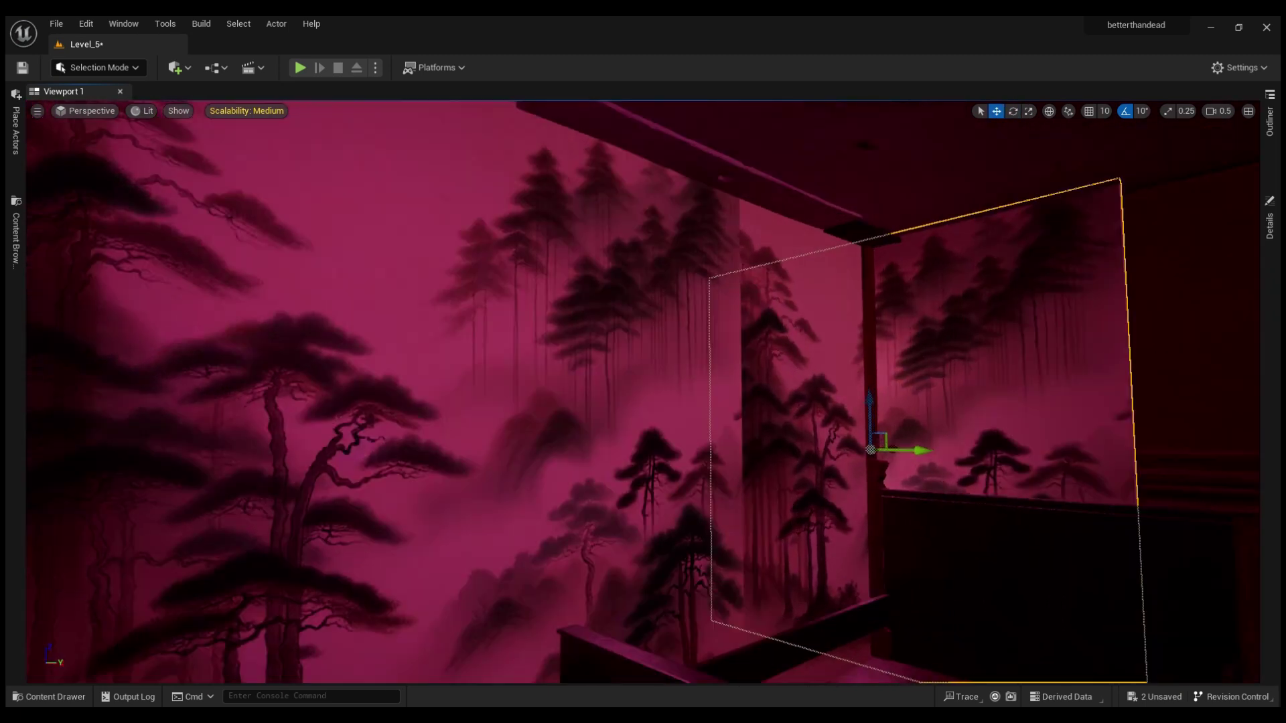
pyautogui.moveTo(926, 437); pyautogui.dragTo(899, 316, button='right')
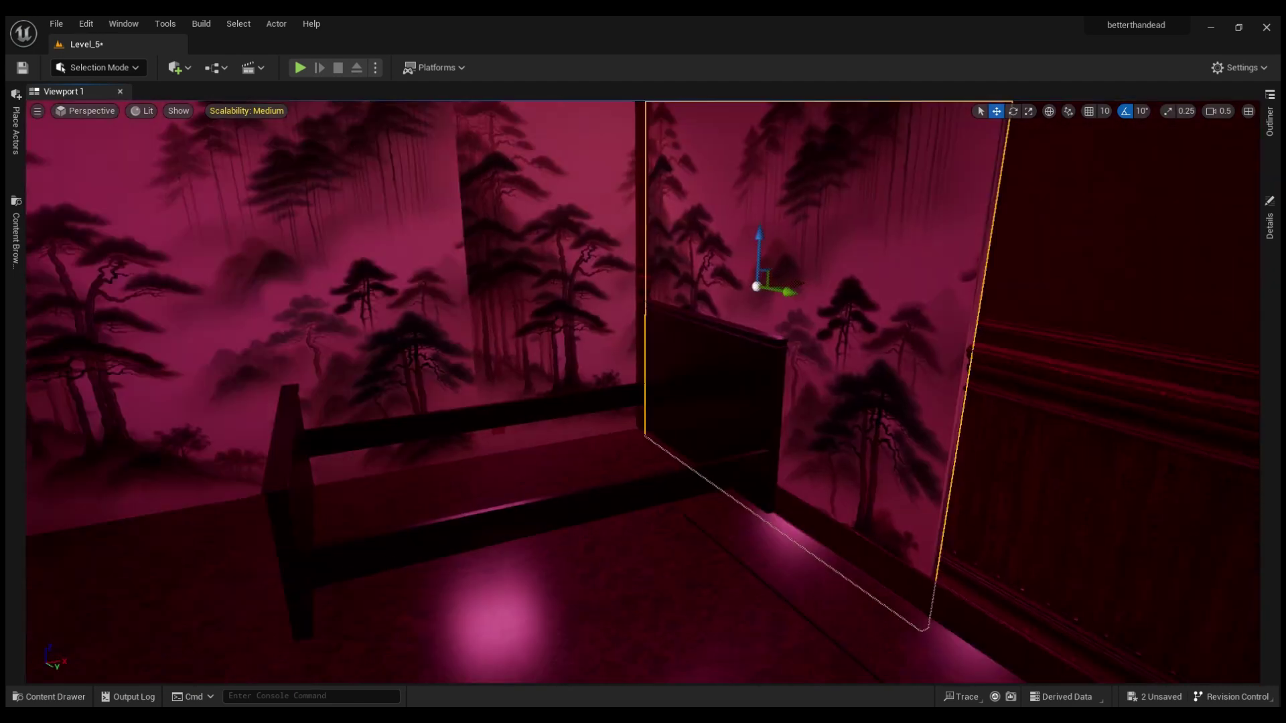
pyautogui.click(637, 488)
pyautogui.moveTo(637, 488); pyautogui.dragTo(638, 362, button='right')
pyautogui.moveTo(805, 375); pyautogui.dragTo(806, 496, button='right')
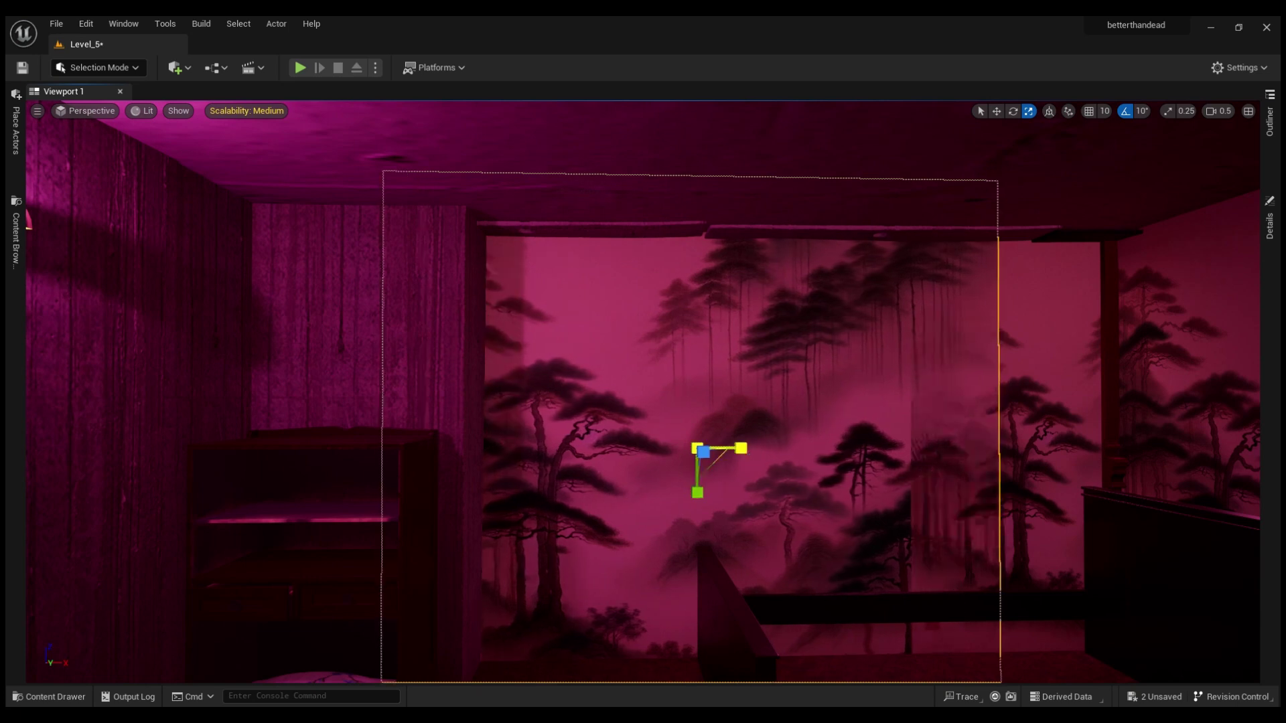
# Shift the pine mural panel slightly right and orbit around to check it
pyautogui.moveTo(813, 450); pyautogui.dragTo(854, 444)
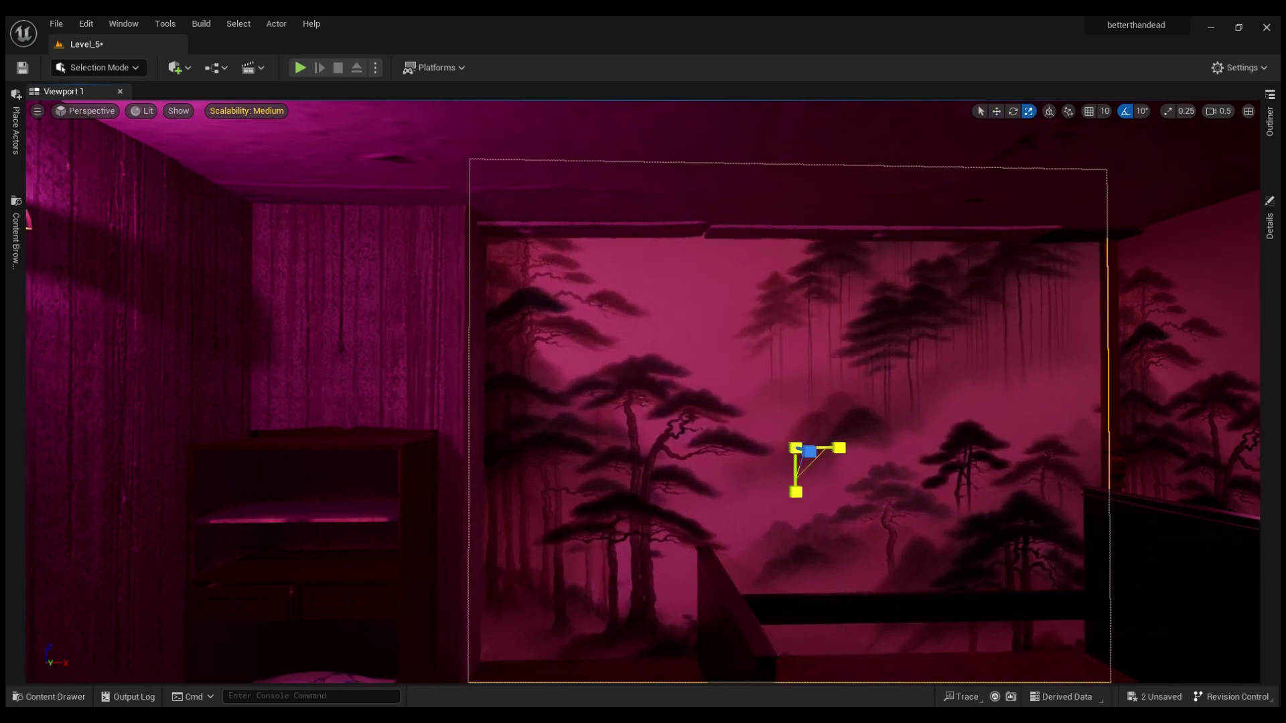
pyautogui.moveTo(853, 445); pyautogui.dragTo(762, 424, button='right')
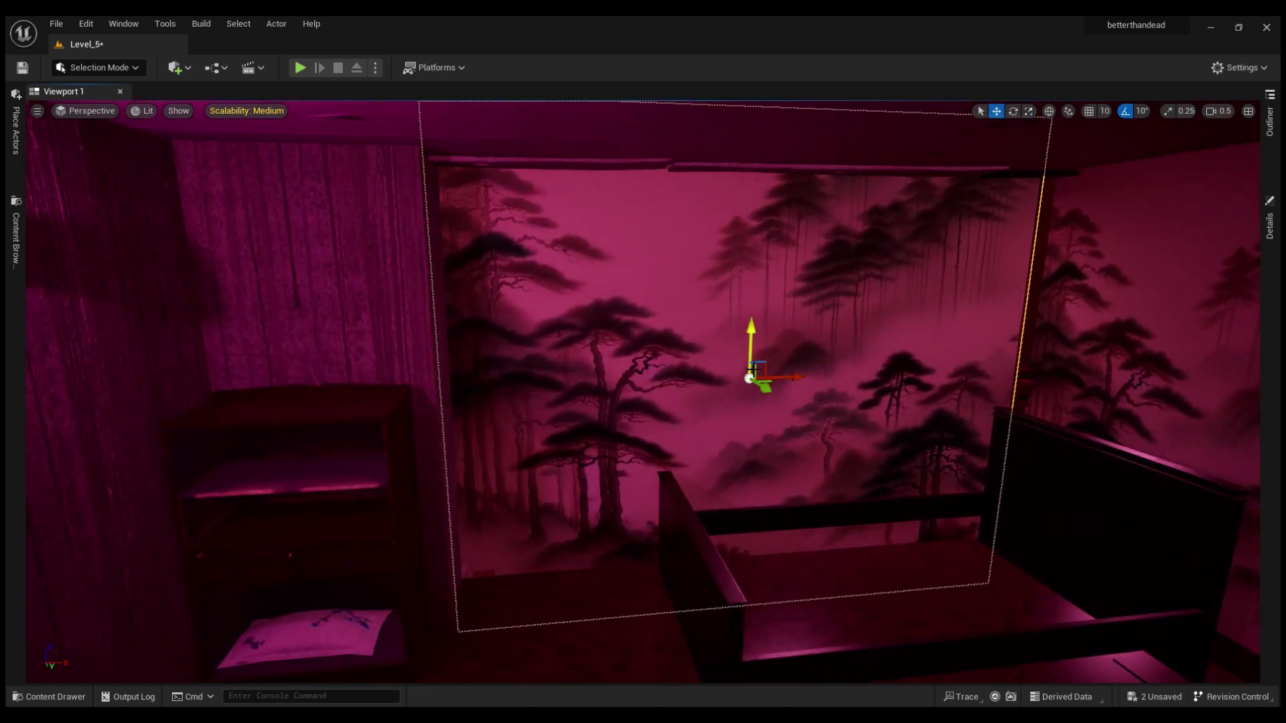
pyautogui.moveTo(752, 369)
pyautogui.mouseDown(button='right')
pyautogui.moveTo(765, 340)
pyautogui.moveTo(737, 375)
pyautogui.mouseUp(button='right')
pyautogui.press('r')
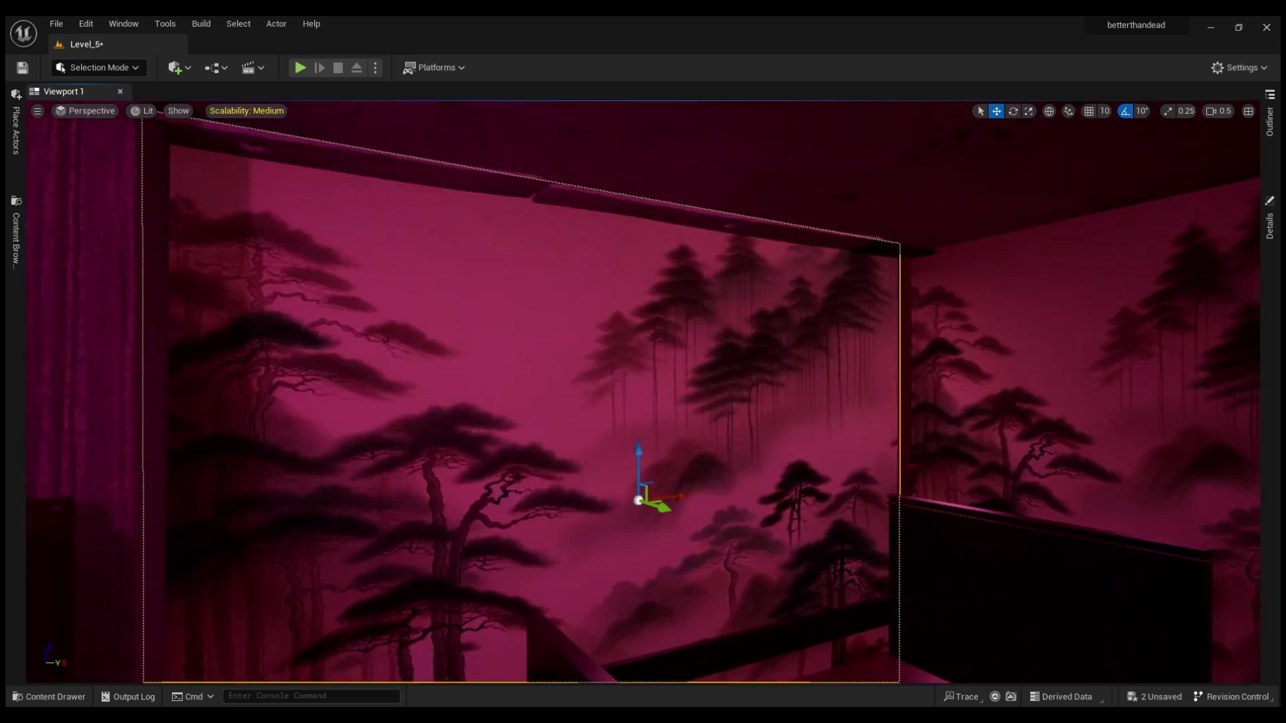
pyautogui.moveTo(833, 400); pyautogui.dragTo(833, 400, button='right')
pyautogui.press('e')
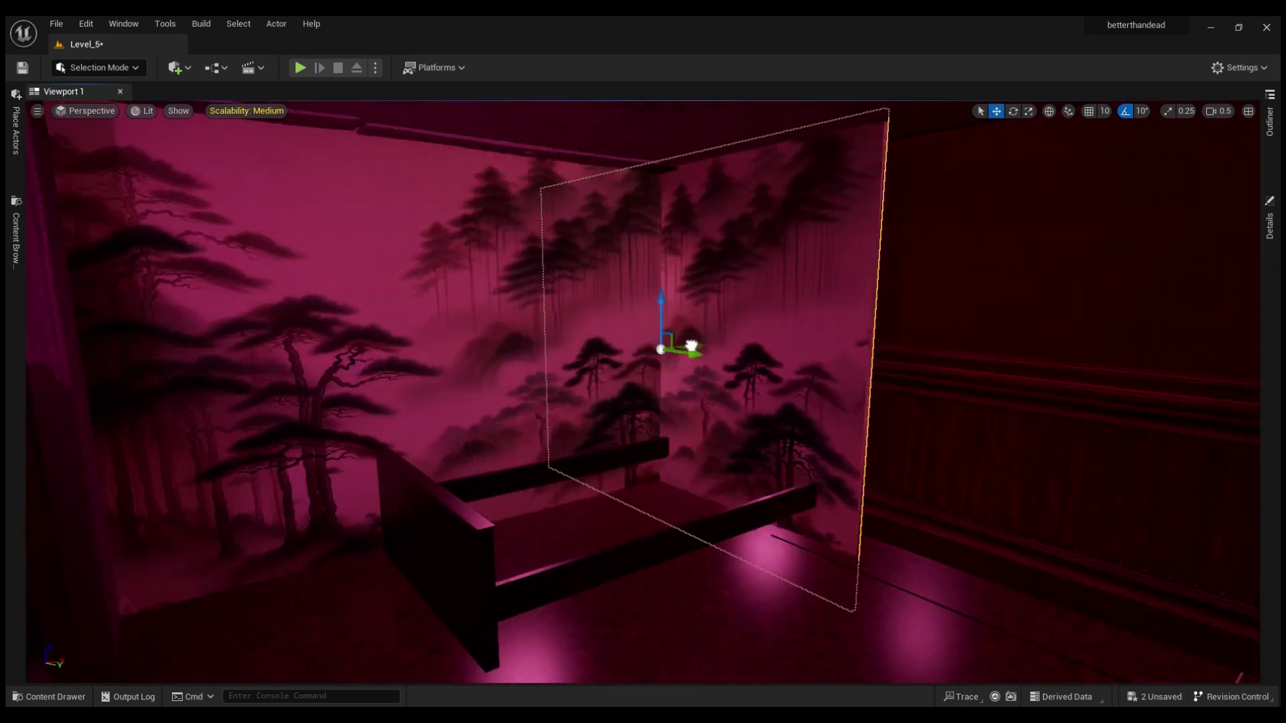
pyautogui.moveTo(833, 400); pyautogui.dragTo(973, 436, button='right')
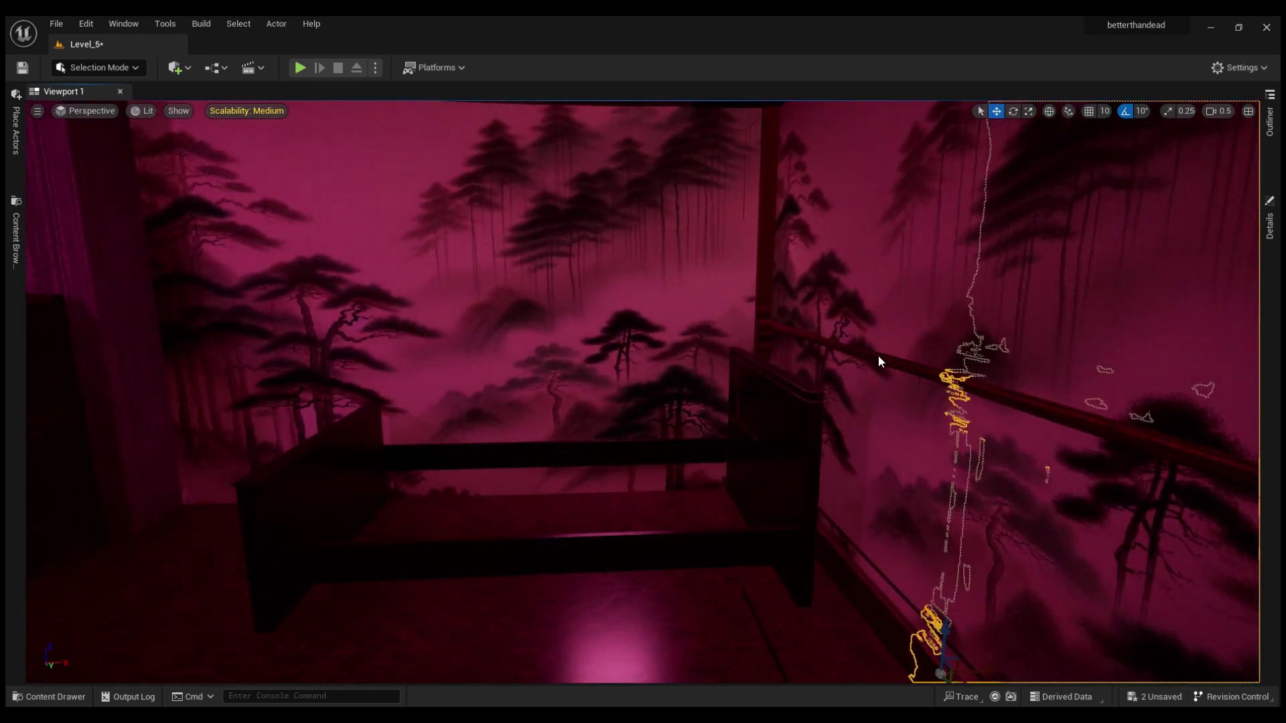
pyautogui.moveTo(798, 423); pyautogui.dragTo(799, 423, button='right')
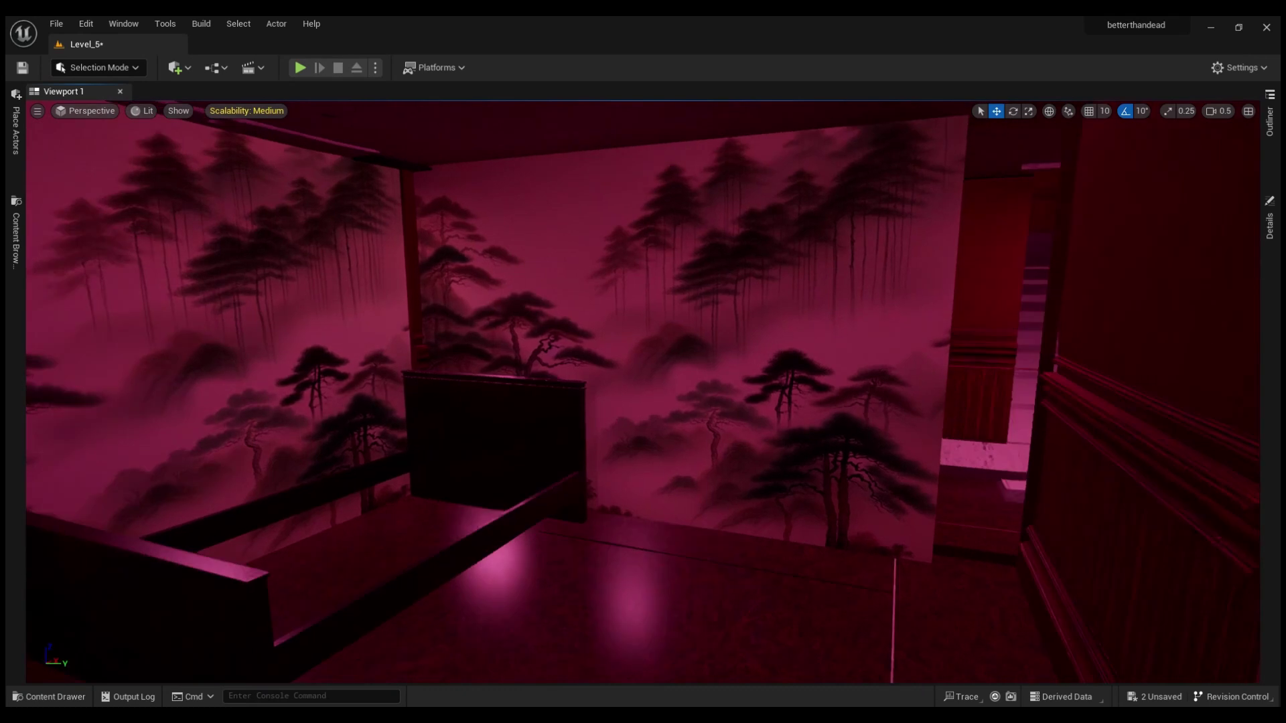
# Frame the viewport on the bed, toggling between the rotate and move gizmos
pyautogui.press('f')
pyautogui.press('e')
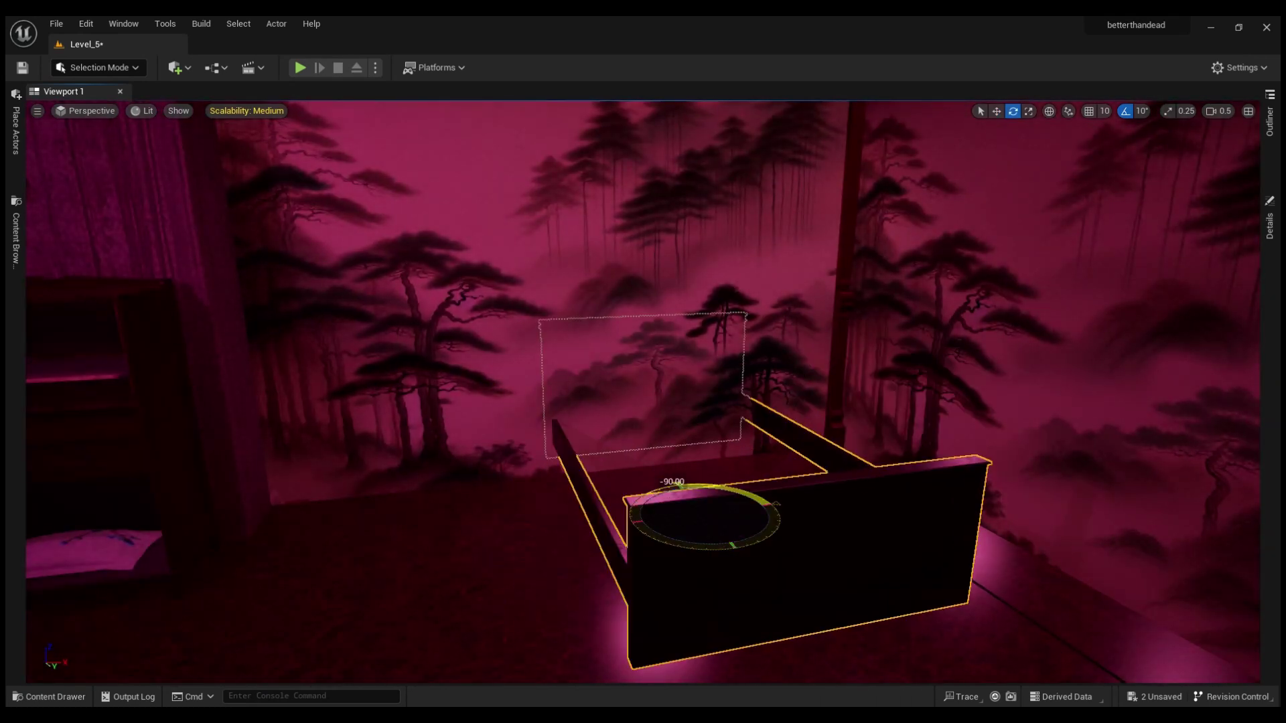
pyautogui.press('w')
pyautogui.press('f')
# Fly past the shelf toward the corridor and wall lamps, then launch Play in Editor
pyautogui.moveTo(729, 383); pyautogui.dragTo(729, 383, button='right')
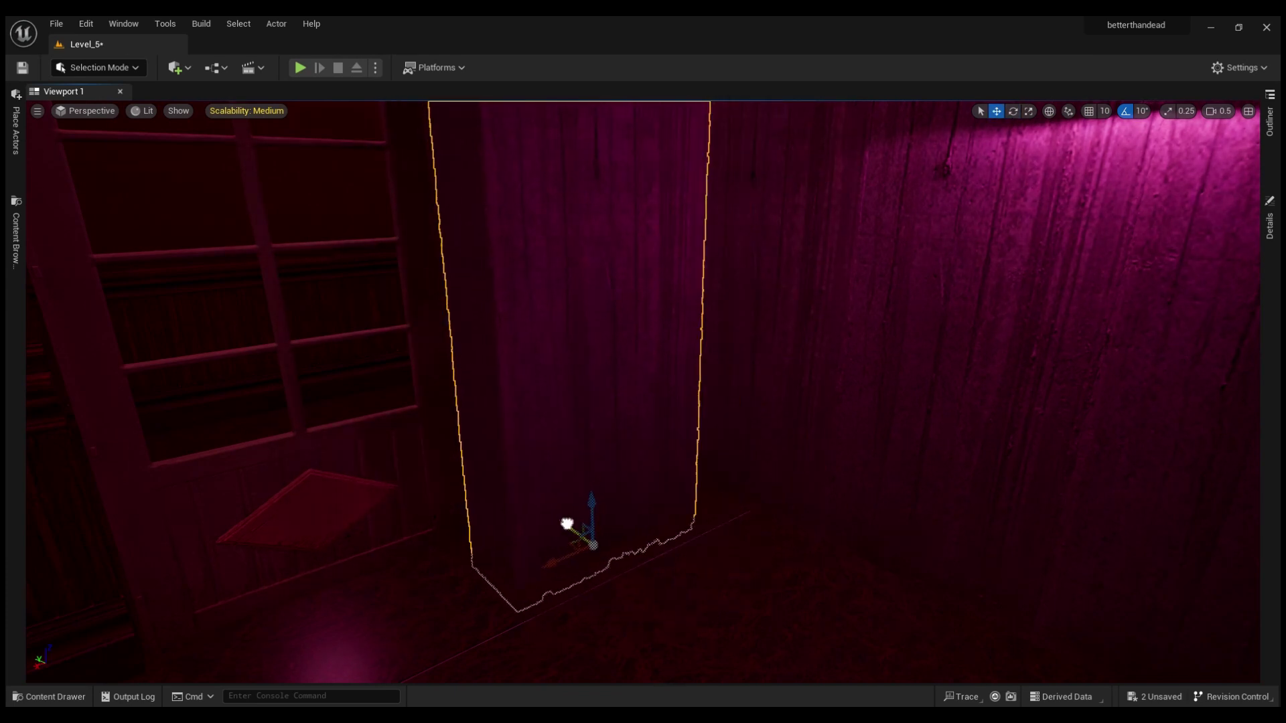
pyautogui.moveTo(728, 383); pyautogui.dragTo(728, 383, button='right')
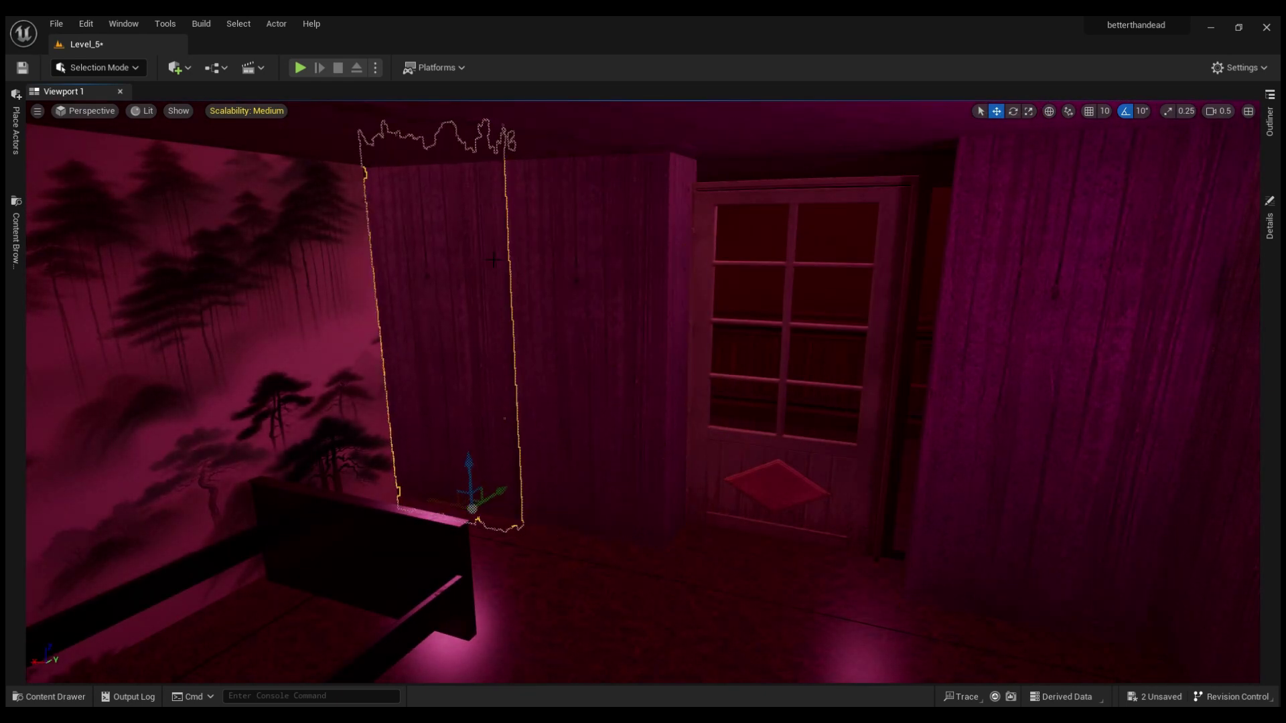
pyautogui.hotkey('alt', 'p')
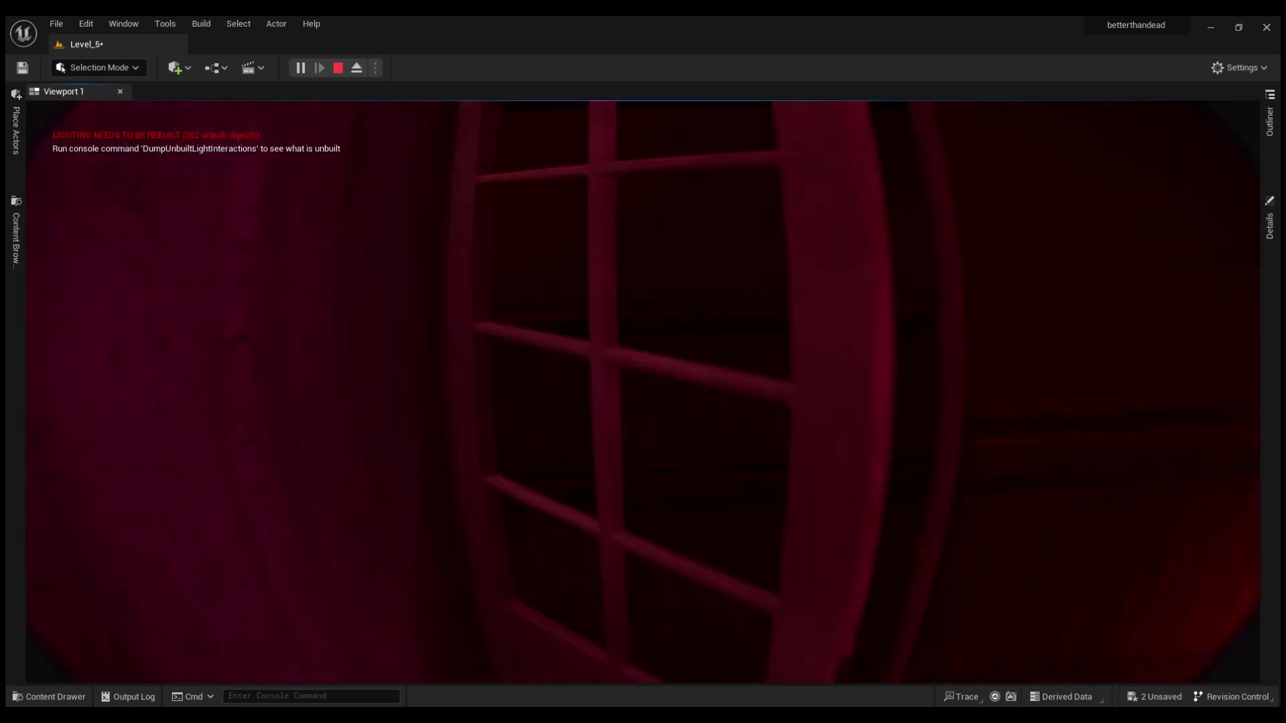
# Stop the play preview and select the tree wall and stair-side wall panels
pyautogui.press('Escape')
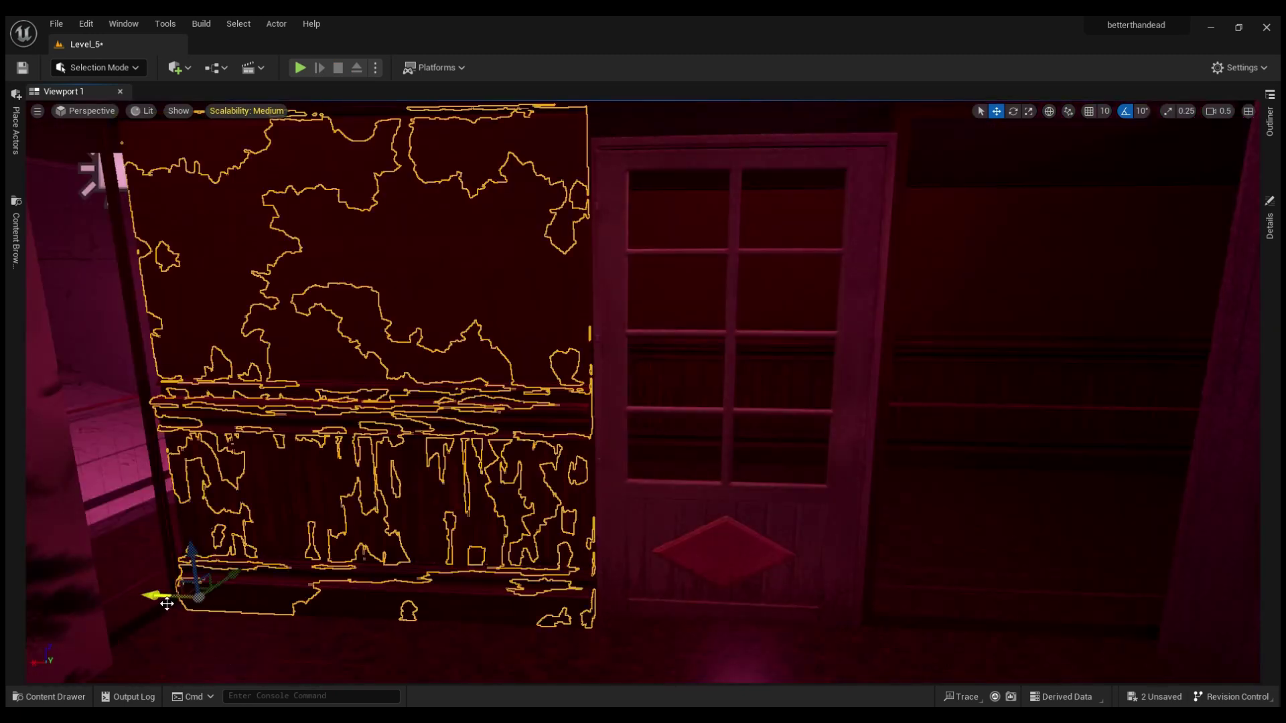
pyautogui.moveTo(815, 610)
pyautogui.mouseDown(button='right')
pyautogui.moveTo(636, 361)
pyautogui.moveTo(711, 394)
pyautogui.mouseUp(button='right')
pyautogui.click(637, 361)
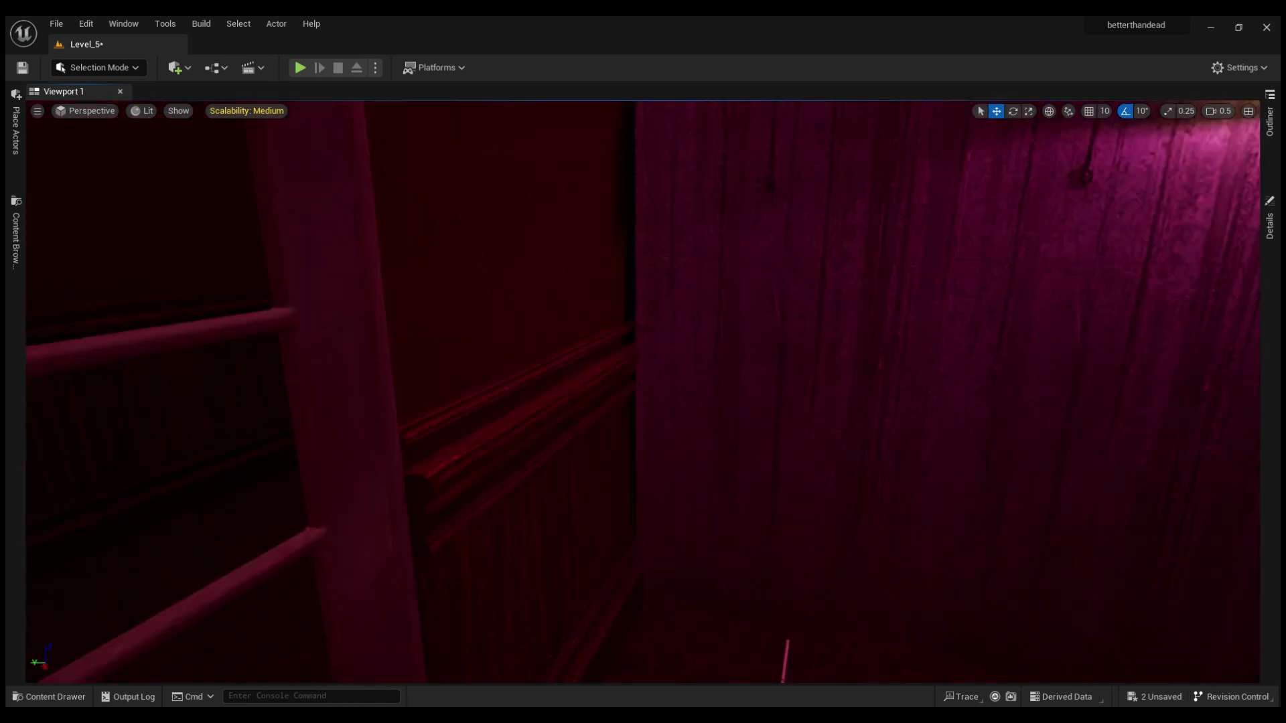
pyautogui.click(710, 393)
# Switch to the rotate gizmo and look around the tree-mural and rose-mural walls
pyautogui.moveTo(679, 538)
pyautogui.mouseDown(button='right')
pyautogui.moveTo(422, 375)
pyautogui.moveTo(469, 375)
pyautogui.mouseUp(button='right')
pyautogui.press('e')
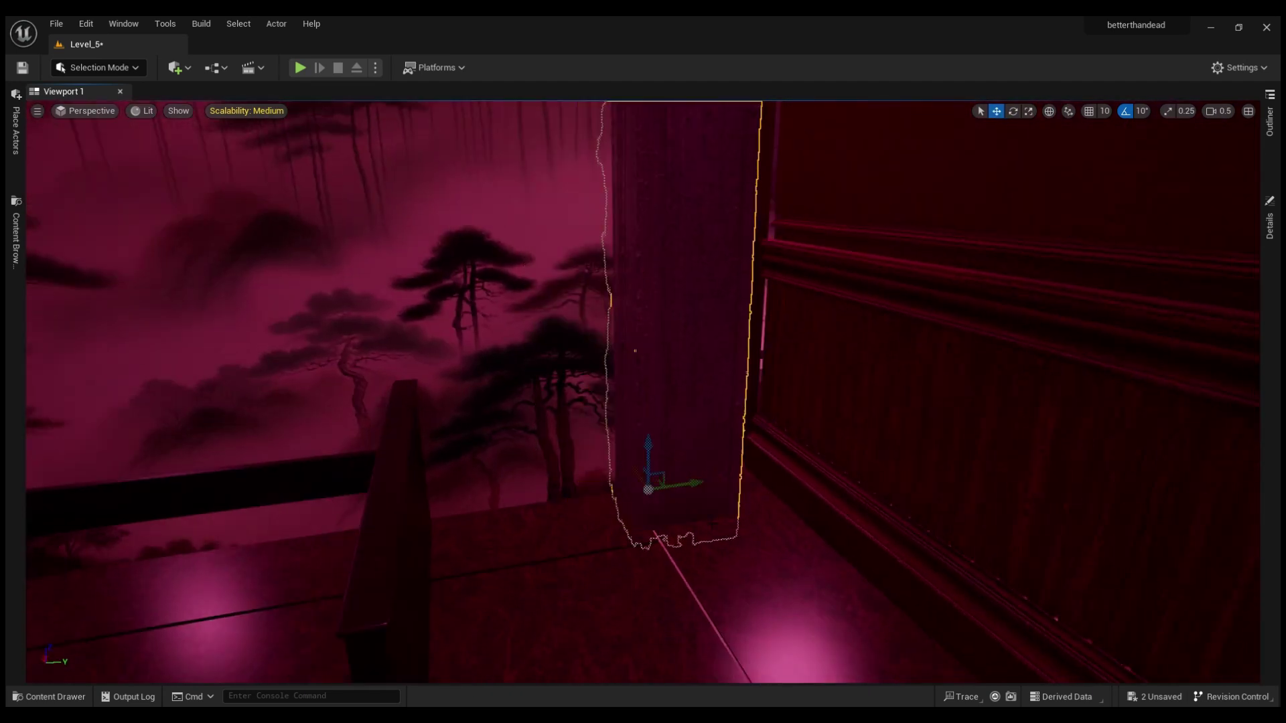
pyautogui.moveTo(749, 435); pyautogui.dragTo(748, 435, button='right')
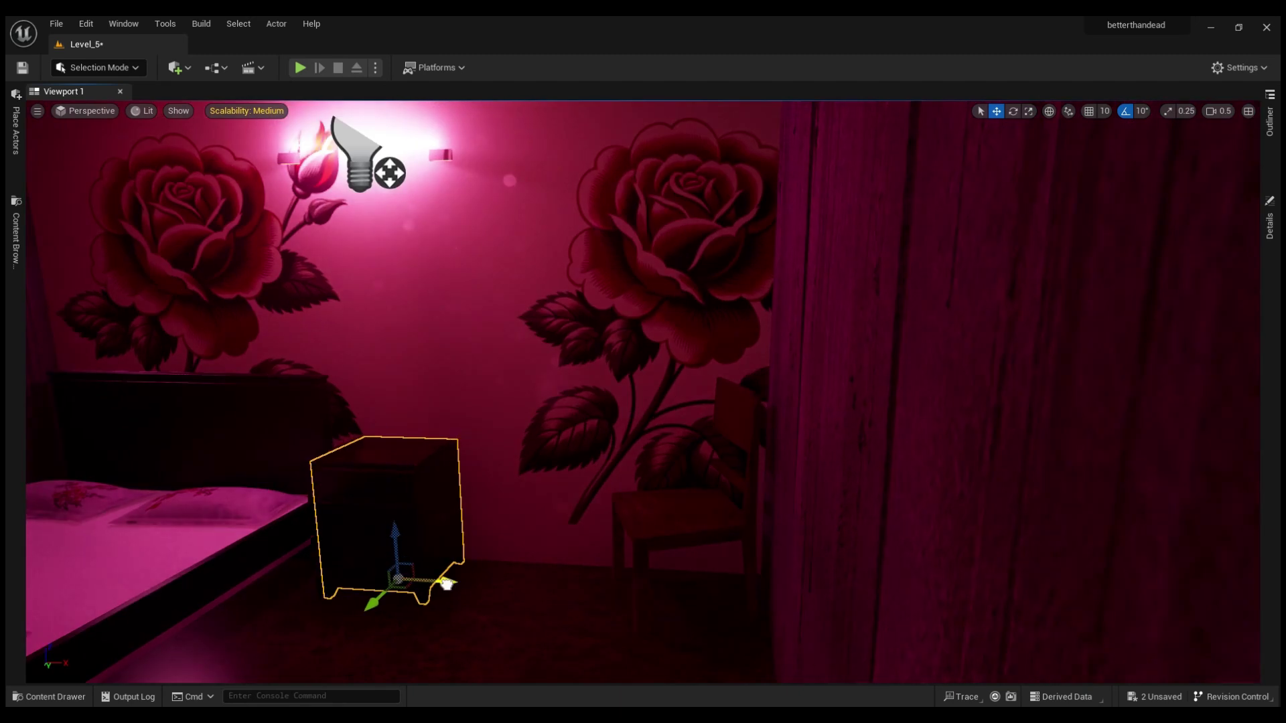
pyautogui.keyDown('shift'); pyautogui.moveTo(446, 584); pyautogui.dragTo(517, 459); pyautogui.keyUp('shift')
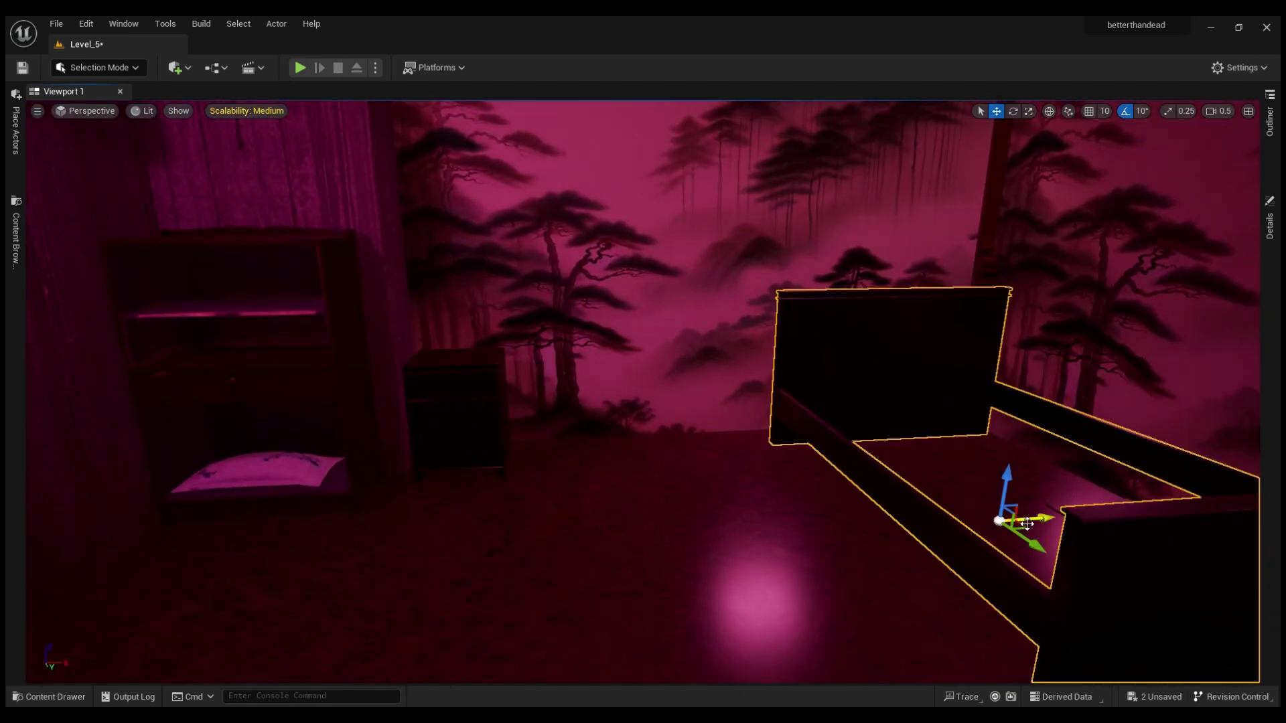
# Slide the bed left along its X axis, then Play in Editor to check it
pyautogui.moveTo(1027, 523); pyautogui.dragTo(763, 537)
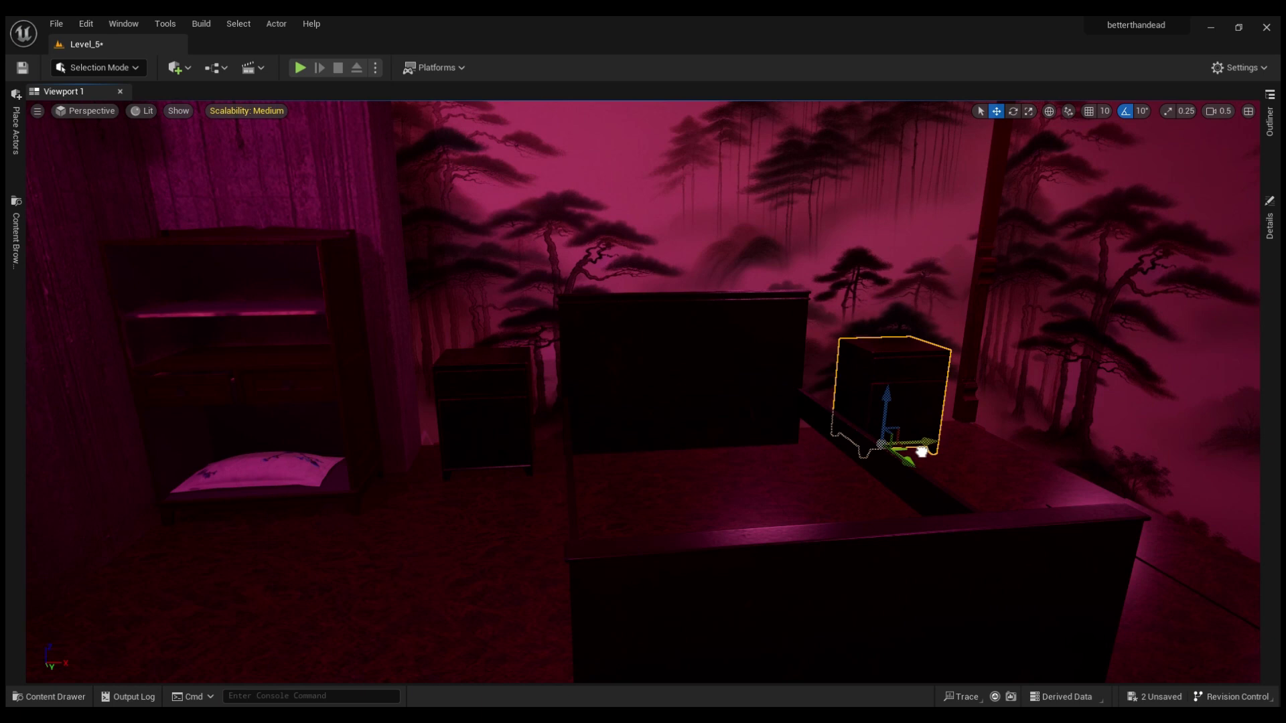
pyautogui.moveTo(922, 452); pyautogui.dragTo(782, 386, button='right')
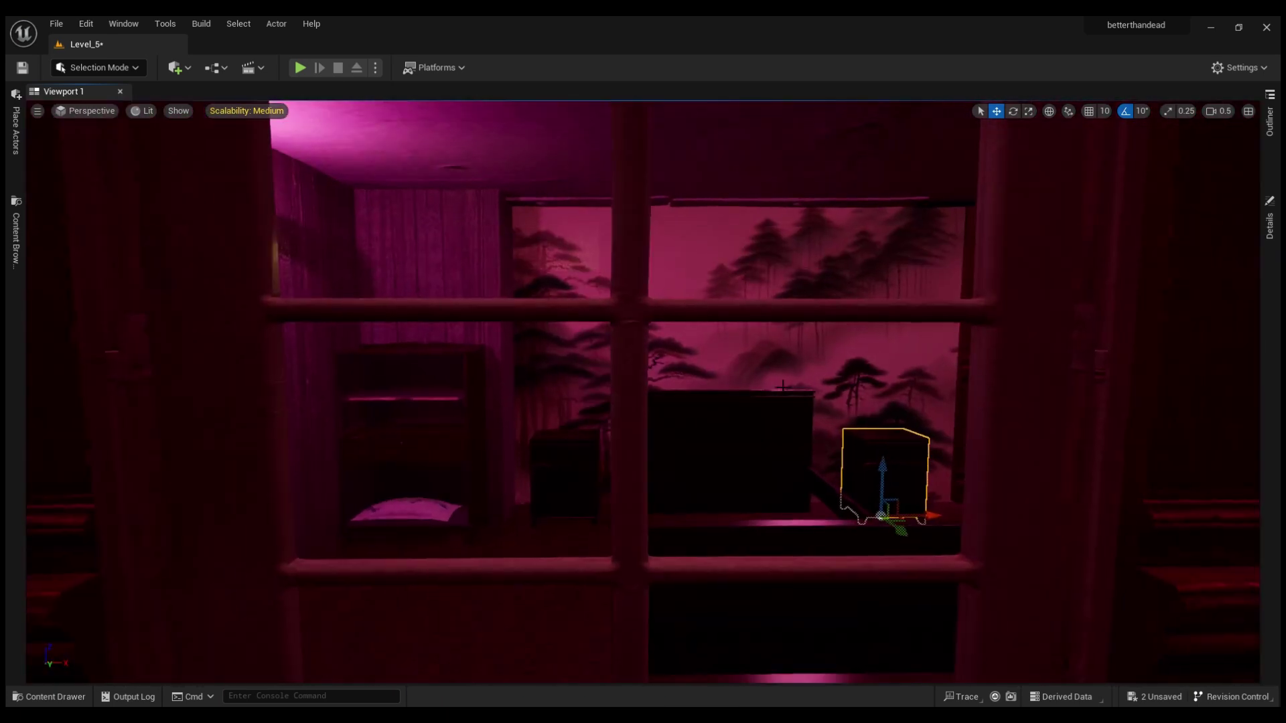
pyautogui.hotkey('alt', 'p')
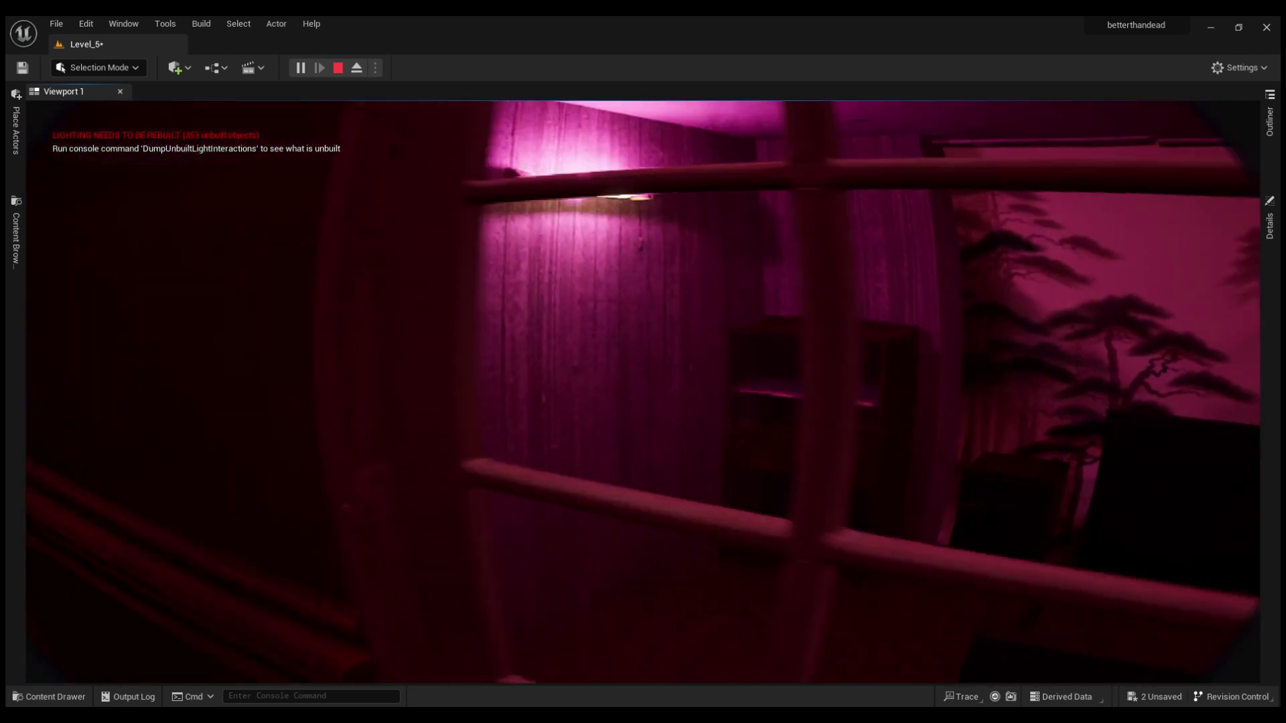
# Stop the play preview, view the chair from the opposite side, and select the floor plane
pyautogui.press('Escape')
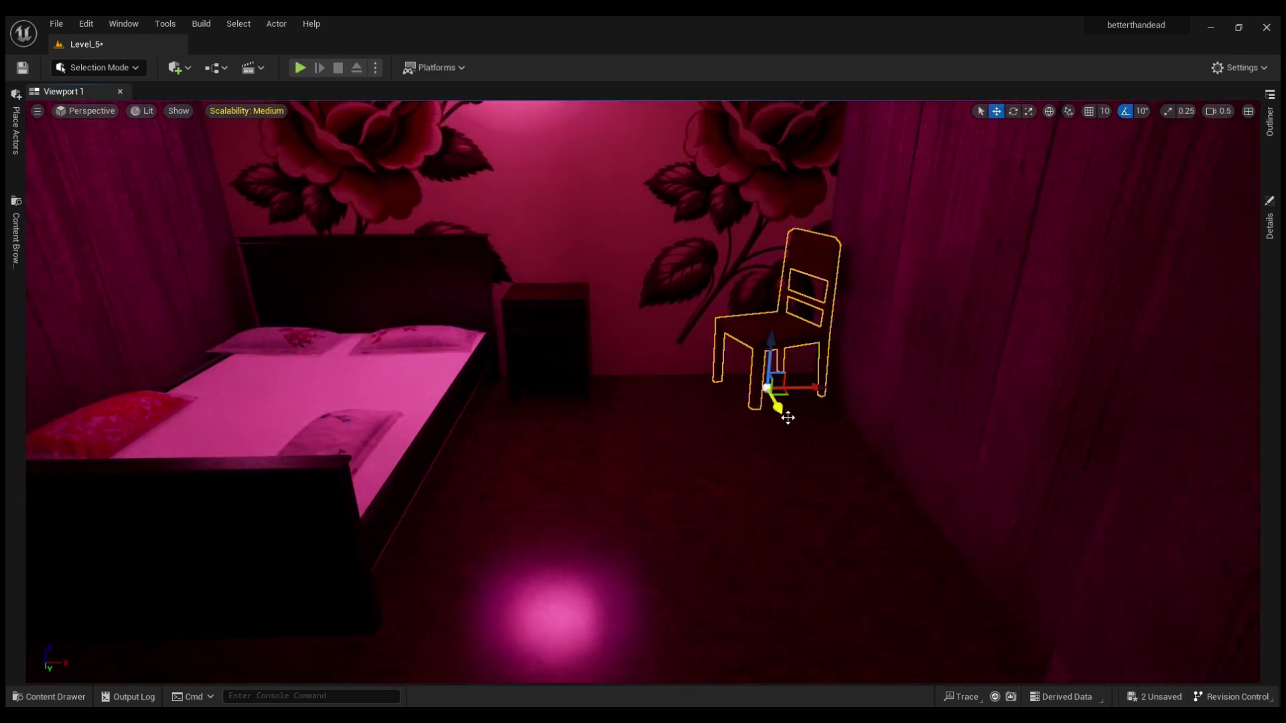
pyautogui.keyDown('alt'); pyautogui.moveTo(787, 418); pyautogui.dragTo(679, 361); pyautogui.keyUp('alt')
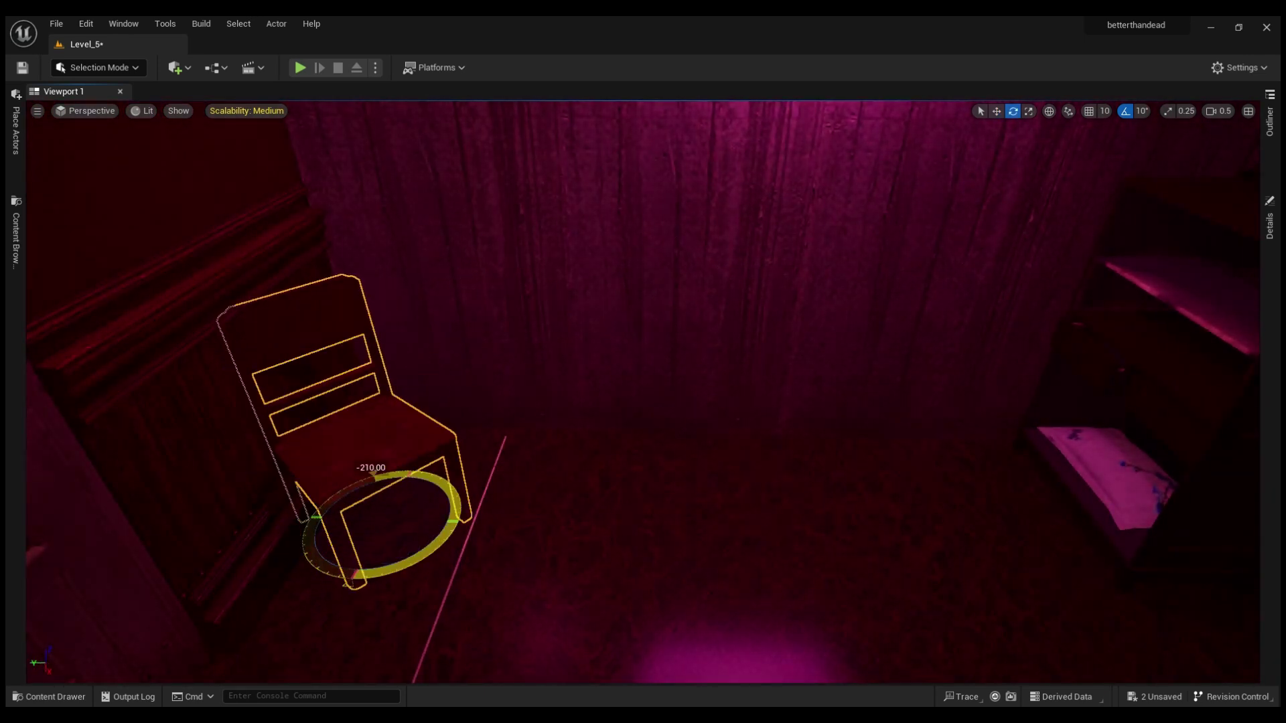
pyautogui.moveTo(392, 520)
pyautogui.keyDown('alt'); pyautogui.mouseDown()
pyautogui.moveTo(618, 290)
pyautogui.moveTo(749, 304)
pyautogui.moveTo(763, 317)
pyautogui.mouseUp(); pyautogui.keyUp('alt')
pyautogui.click(619, 290)
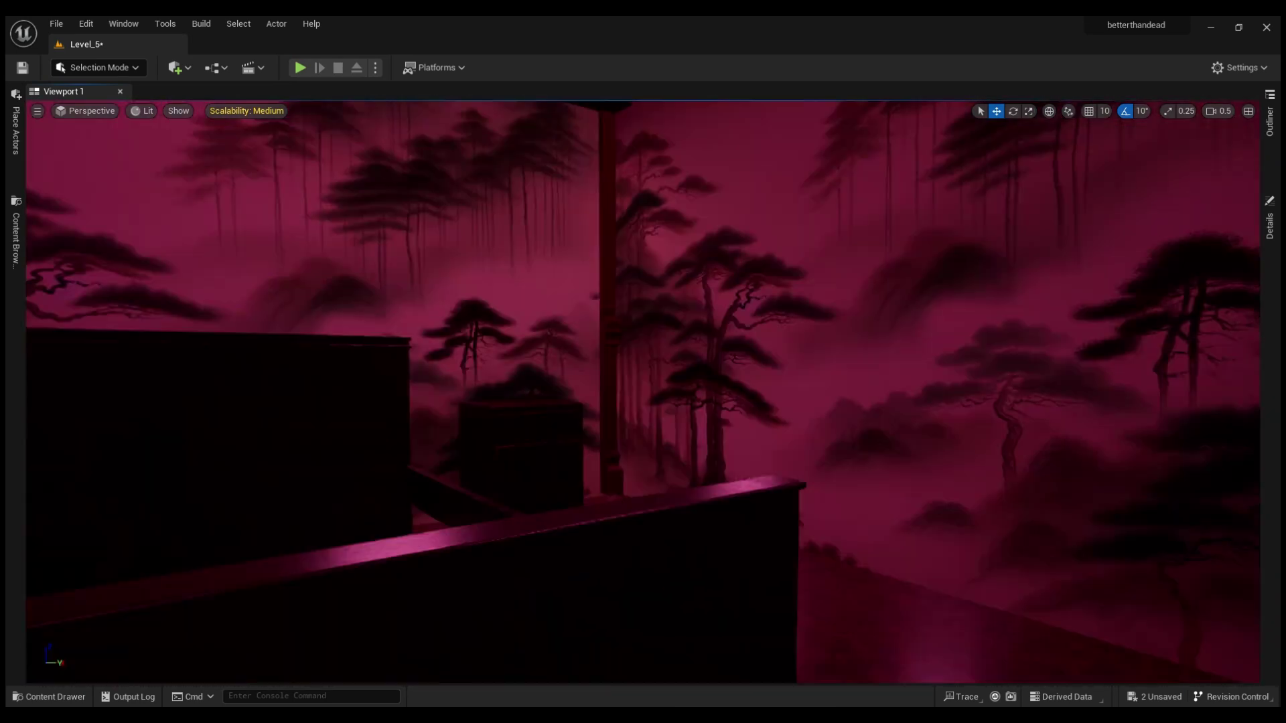
# Move the view under the ceiling and nudge the ceiling panel up above the mural wall
pyautogui.moveTo(931, 613)
pyautogui.mouseDown(button='right')
pyautogui.moveTo(736, 589)
pyautogui.moveTo(805, 389)
pyautogui.mouseUp(button='right')
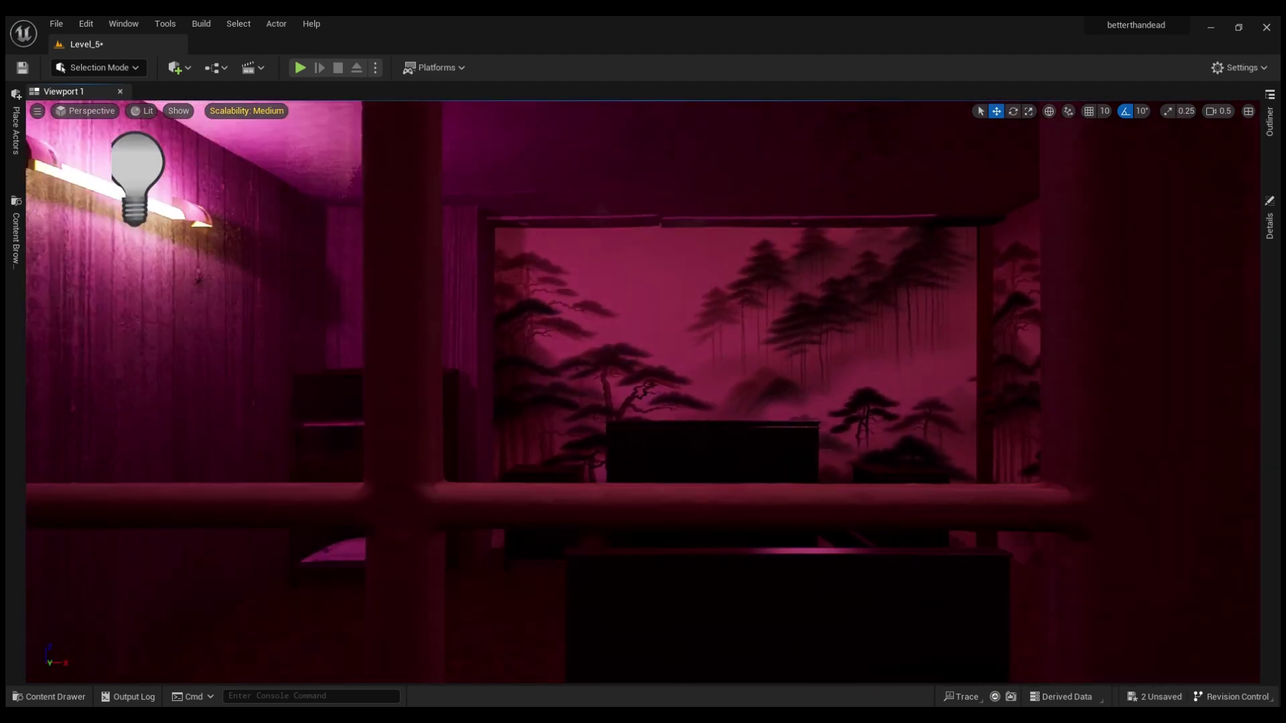
pyautogui.moveTo(397, 292); pyautogui.dragTo(429, 315, button='right')
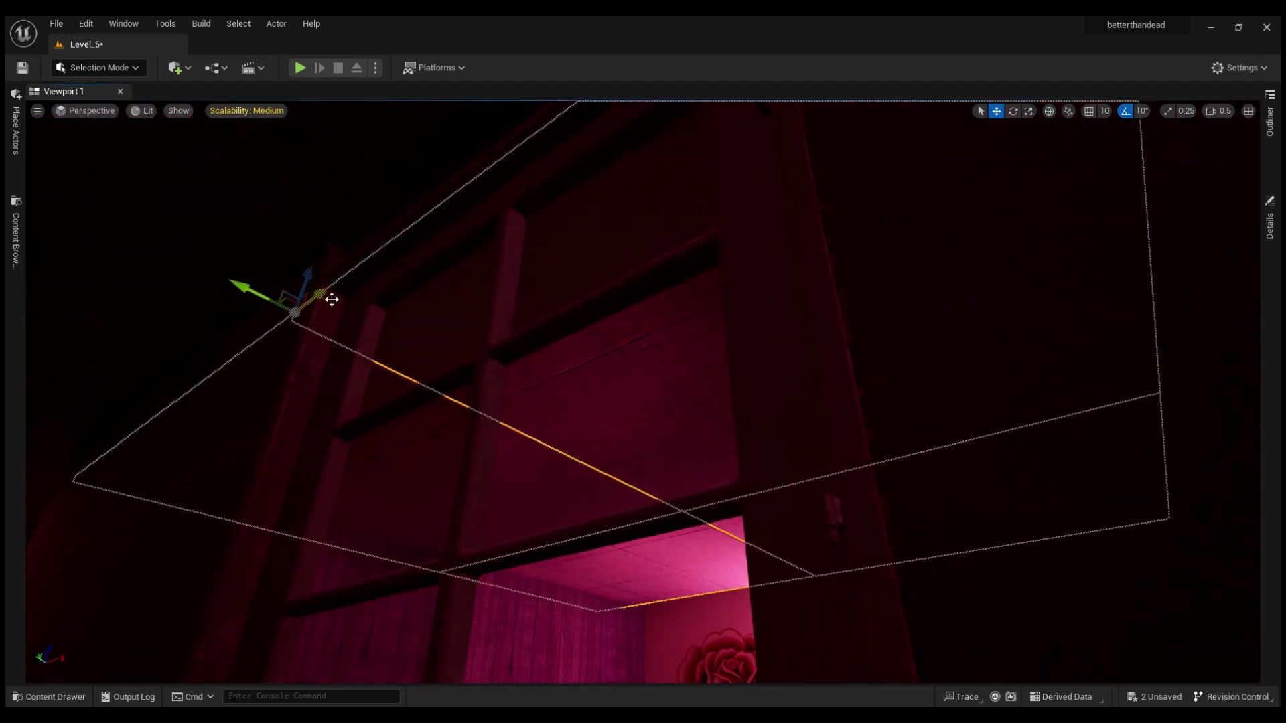
pyautogui.moveTo(331, 300); pyautogui.dragTo(375, 315, button='right')
pyautogui.moveTo(1075, 481); pyautogui.dragTo(1134, 283, button='right')
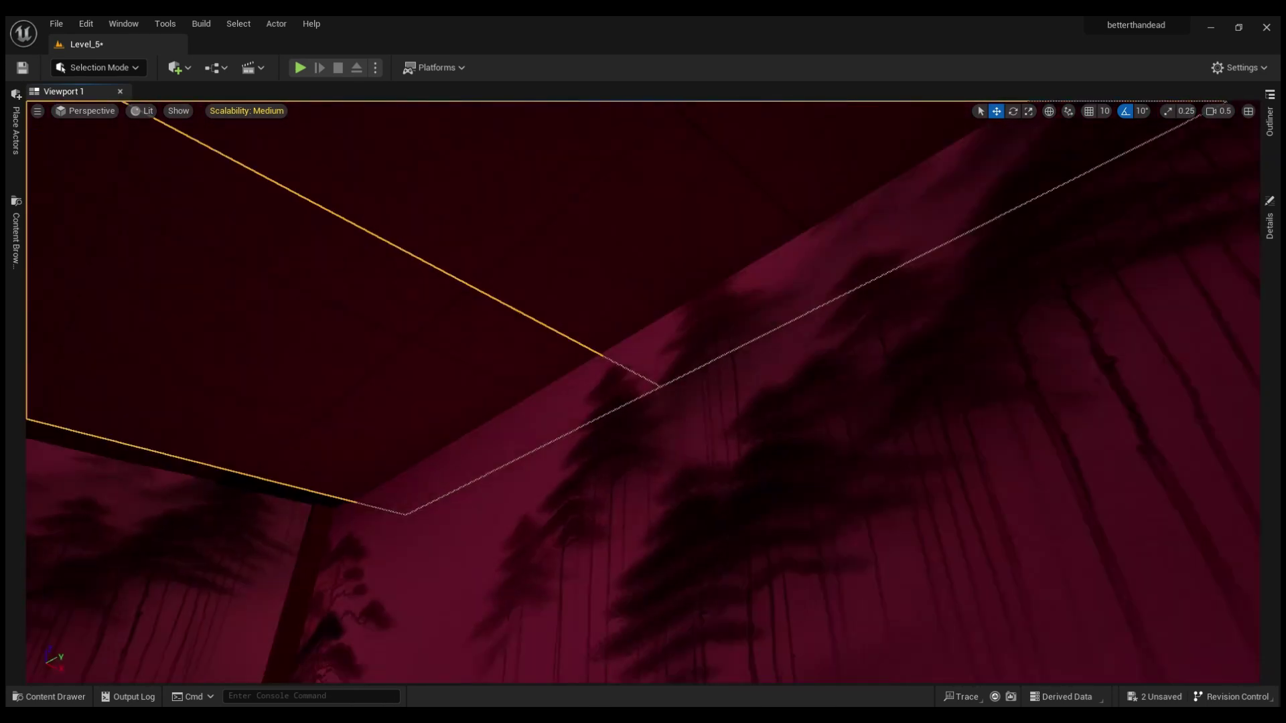
pyautogui.moveTo(390, 413); pyautogui.dragTo(395, 375, button='right')
pyautogui.moveTo(438, 528)
pyautogui.mouseDown(button='right')
pyautogui.moveTo(468, 469)
pyautogui.moveTo(424, 502)
pyautogui.mouseUp(button='right')
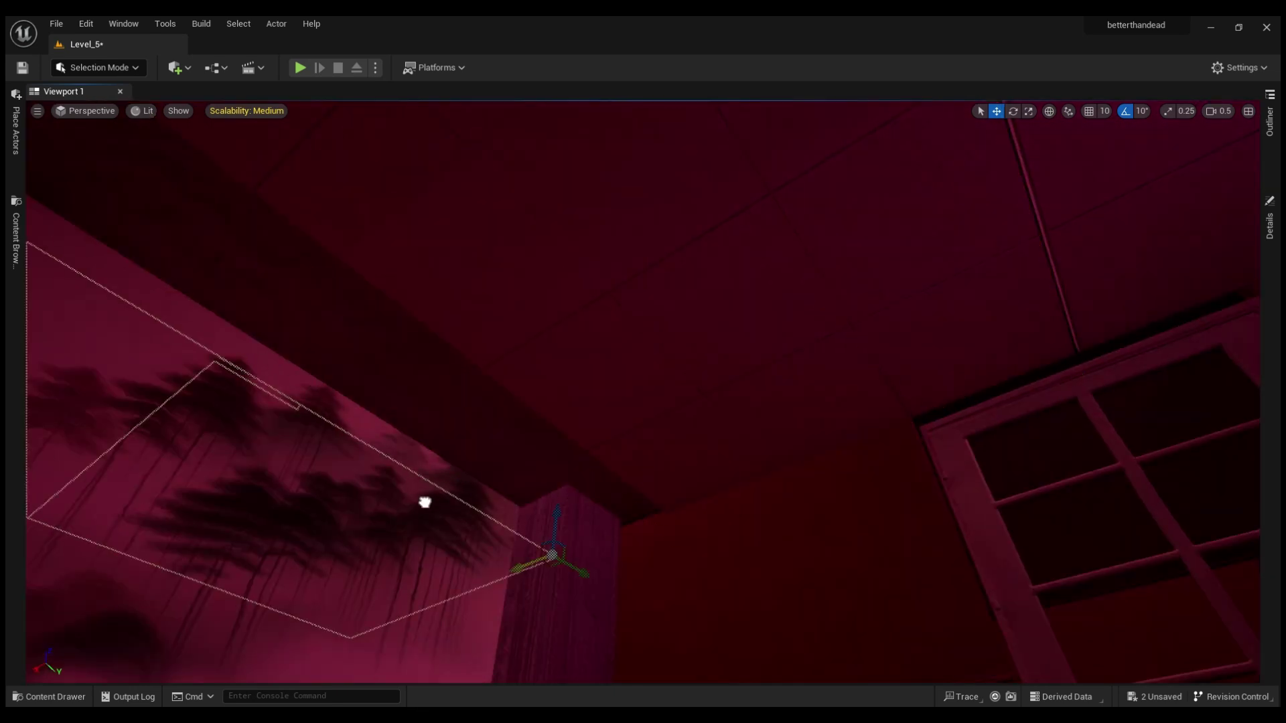
pyautogui.moveTo(567, 456); pyautogui.dragTo(588, 164, button='right')
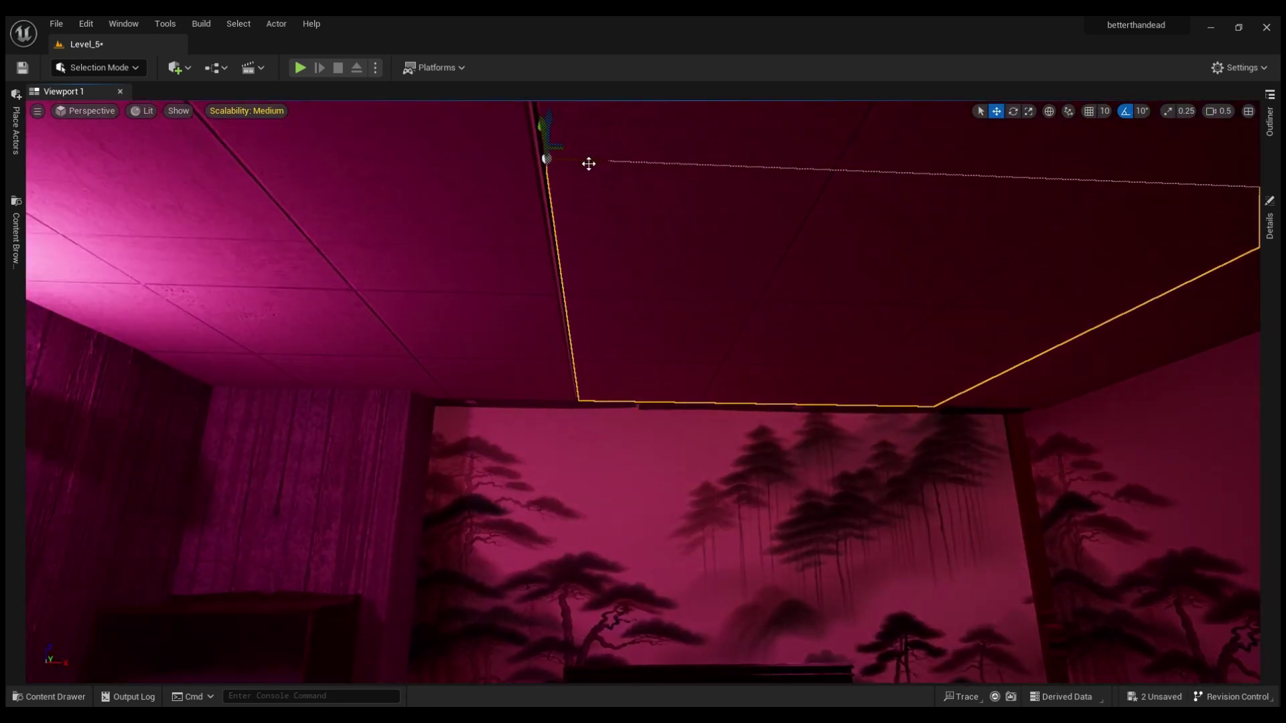
pyautogui.moveTo(549, 131); pyautogui.dragTo(550, 113)
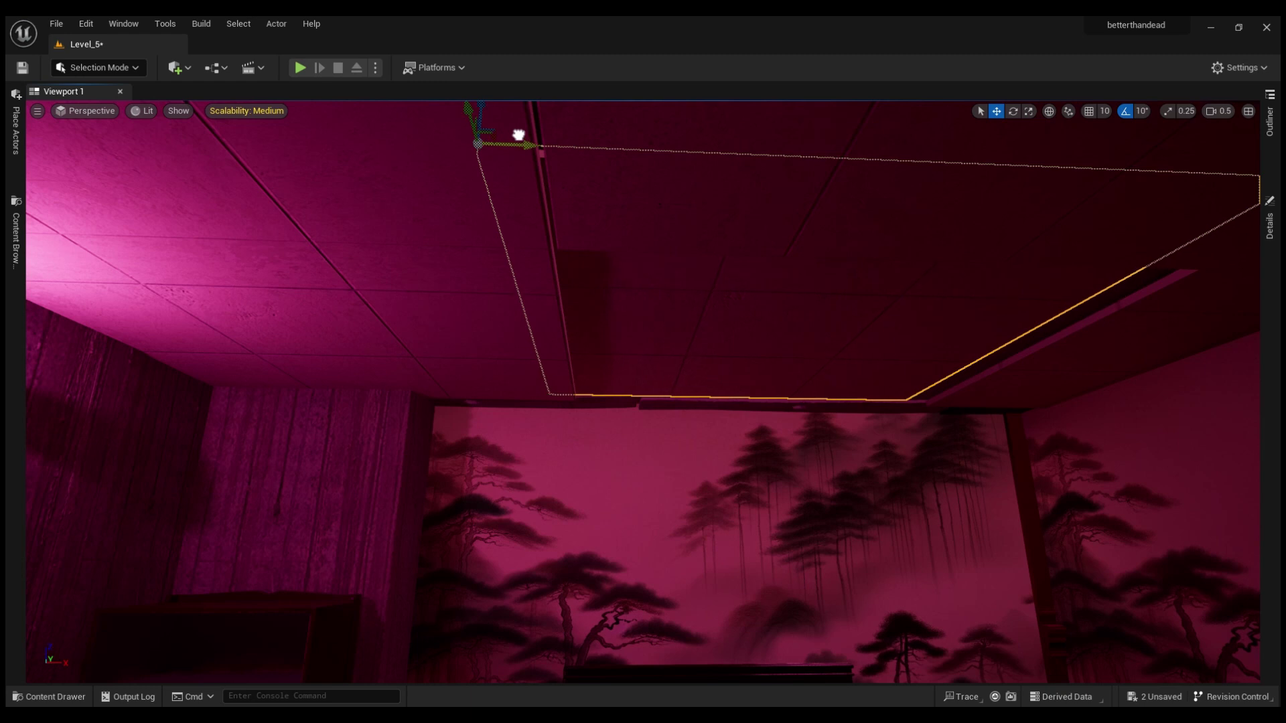
# Preview the lit bedroom in play mode, then stop and resume editing
pyautogui.moveTo(640, 163); pyautogui.dragTo(636, 348, button='right')
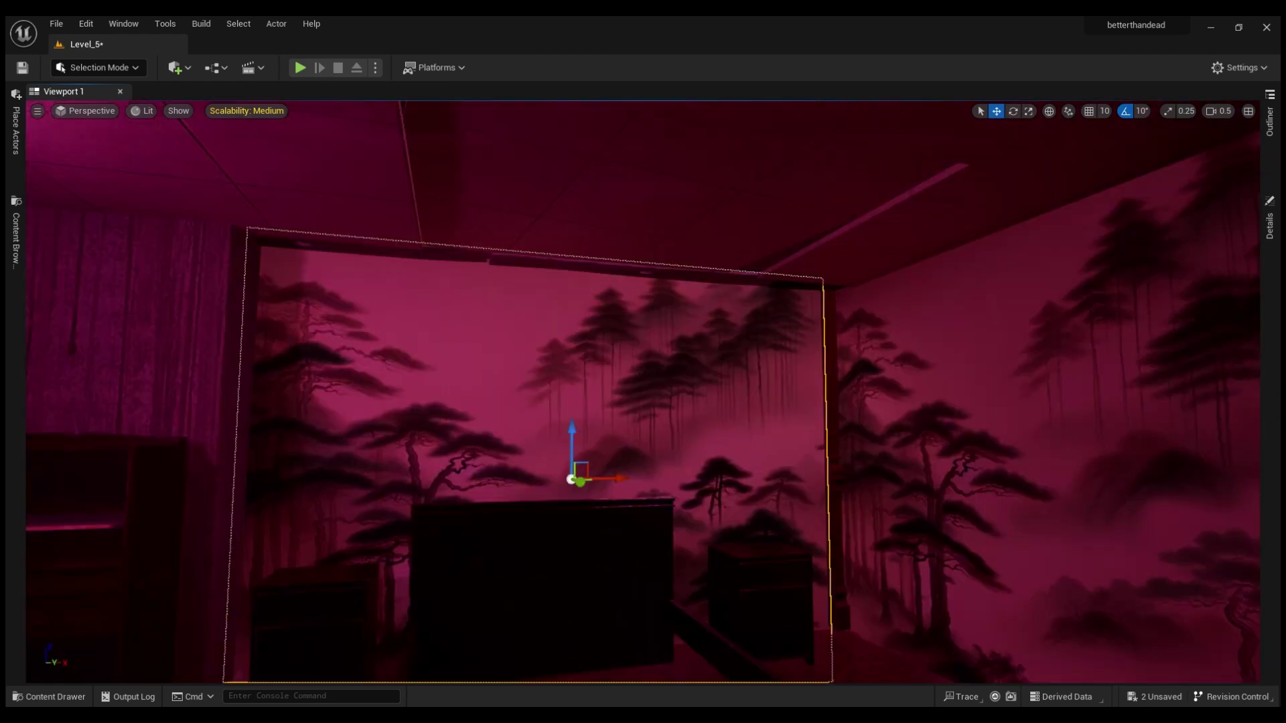
pyautogui.click(300, 67)
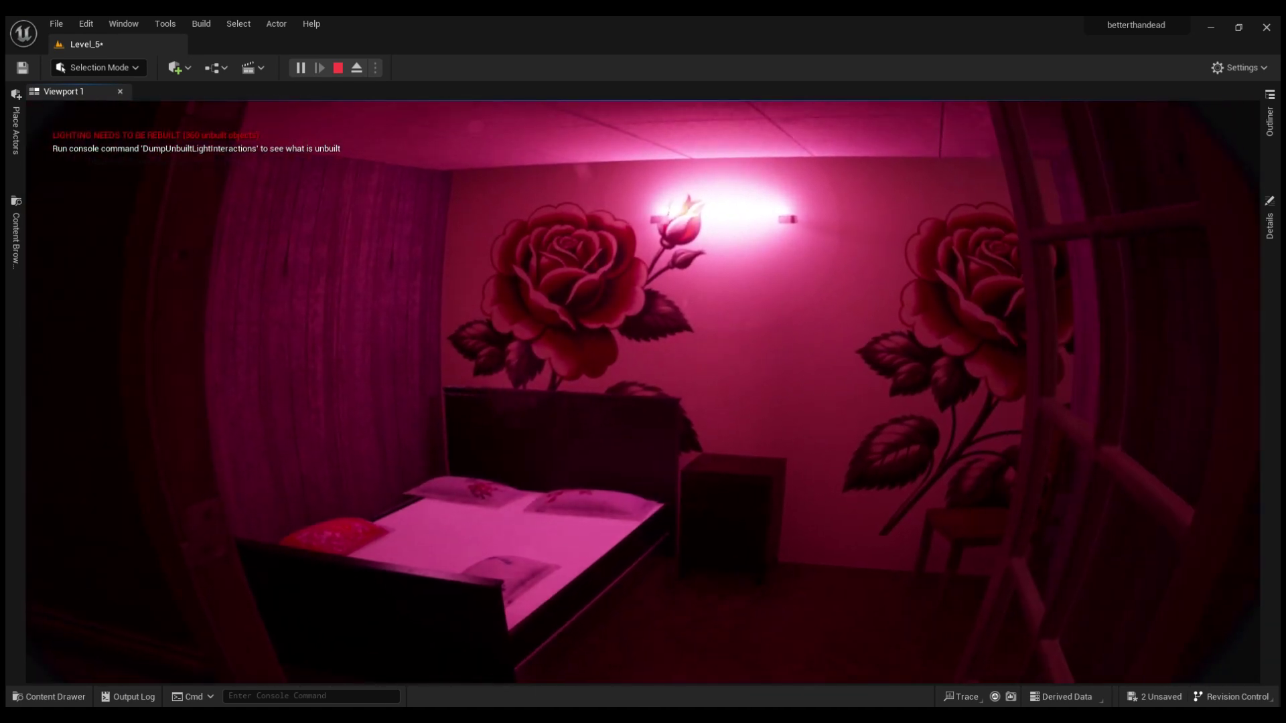
pyautogui.press('Escape')
pyautogui.press('w')
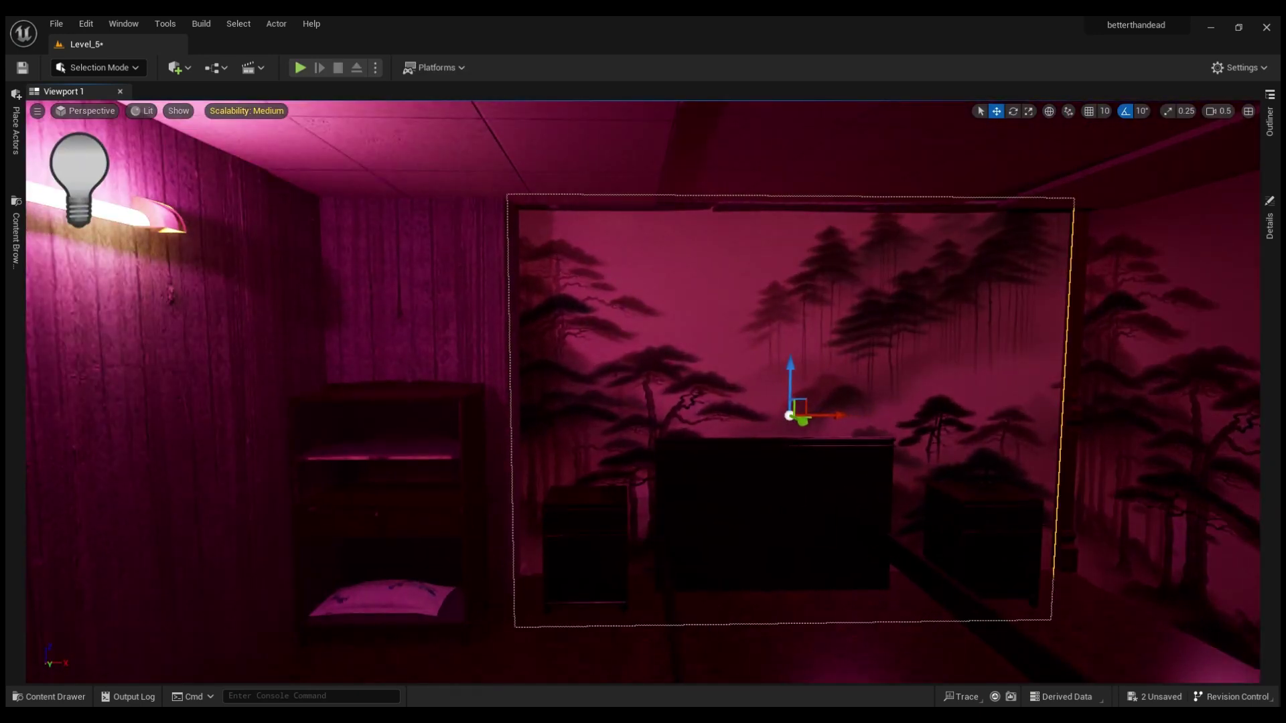